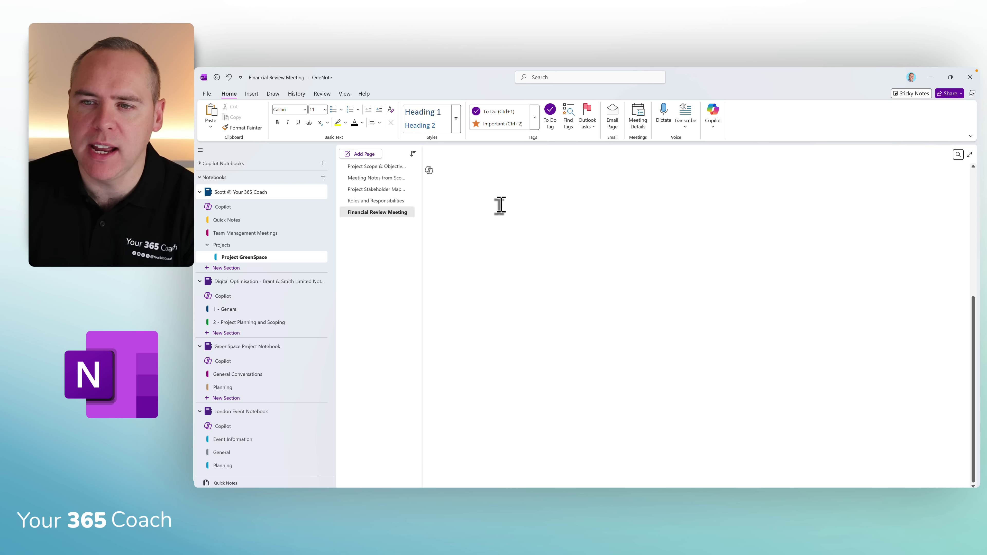
Insert the Jan 15 Catch-up on Project GreenSpace Financials meeting details into the page
left_click(641, 123)
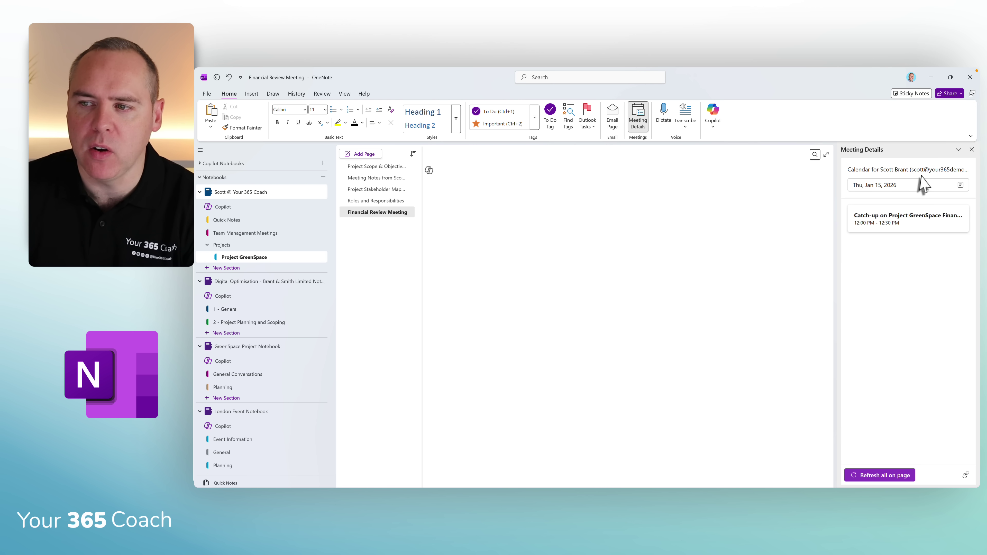
left_click(961, 185)
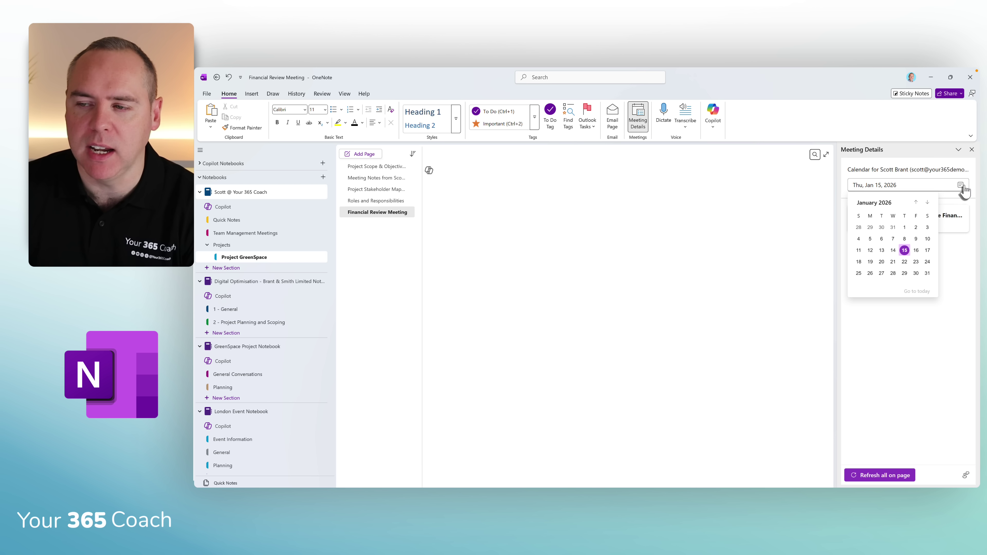
left_click(953, 241)
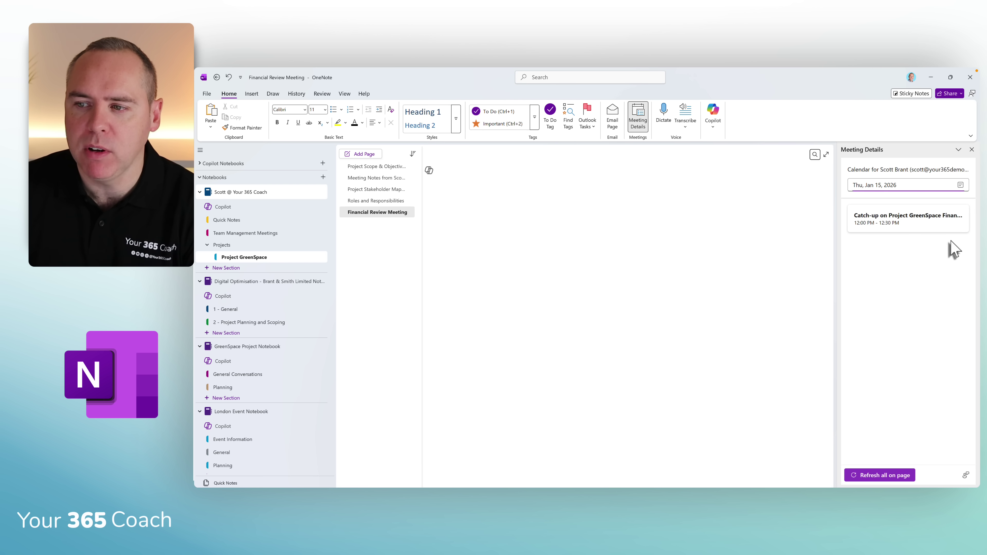
left_click(947, 235)
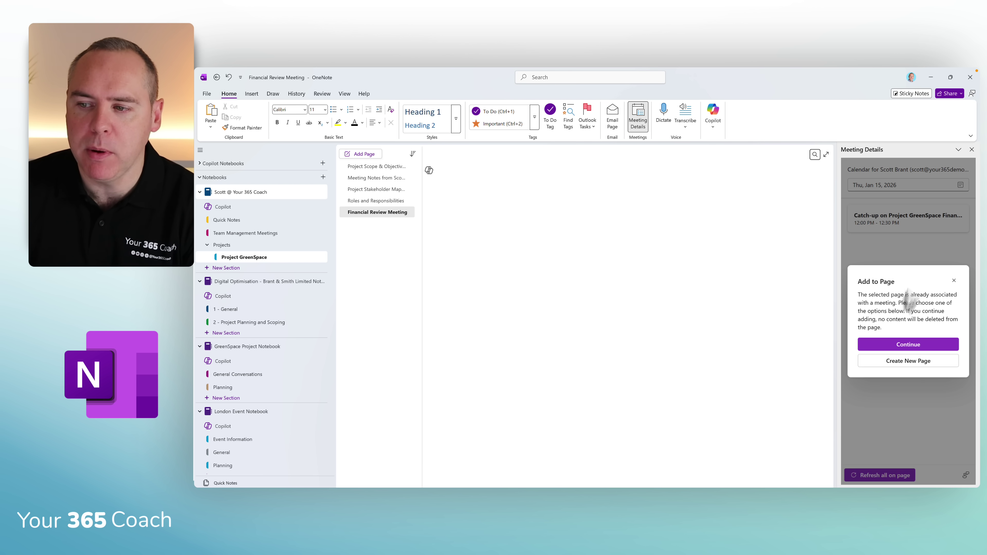
left_click(897, 347)
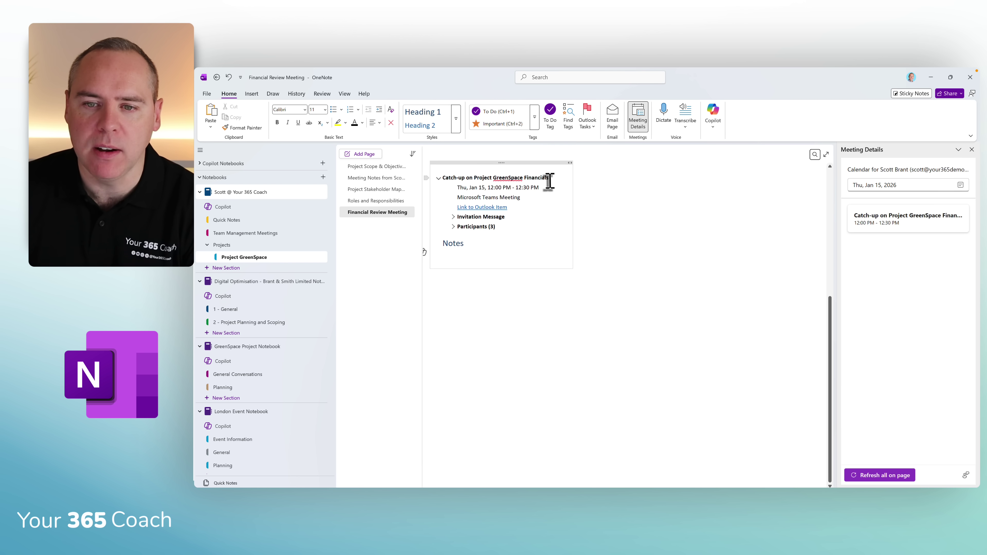
Expand Participants and Invitation Message, then add two empty lines under the Notes heading
left_click(453, 227)
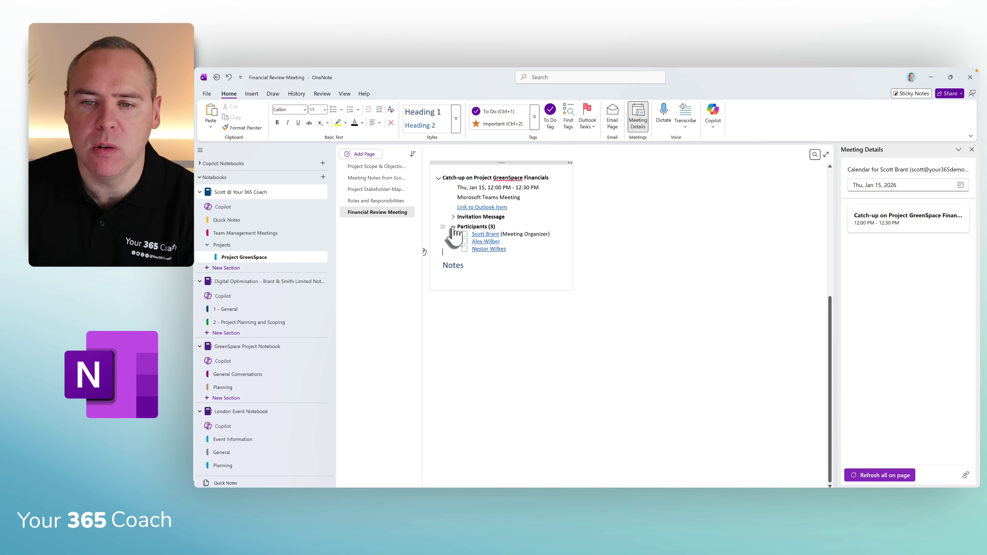
left_click(453, 217)
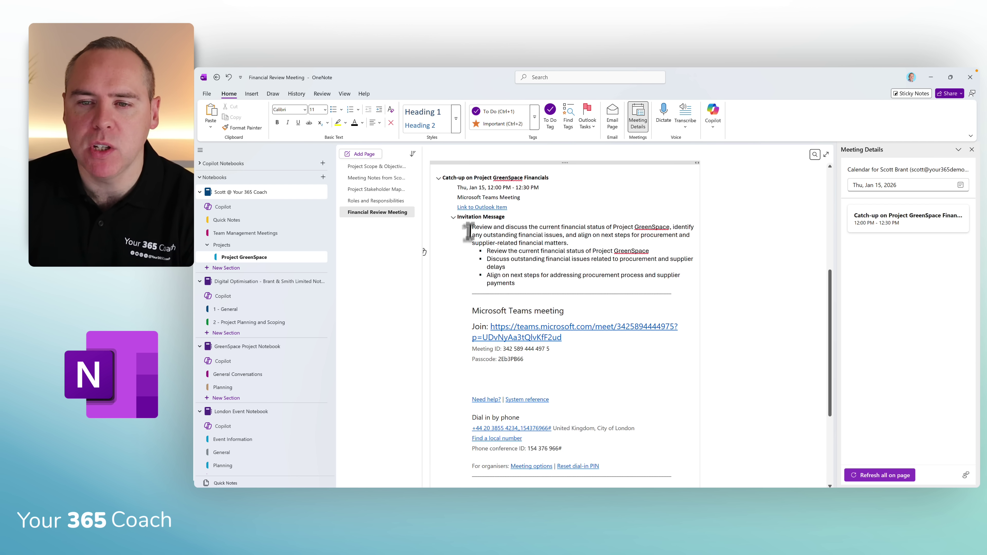
scroll(465, 234, "down", 10)
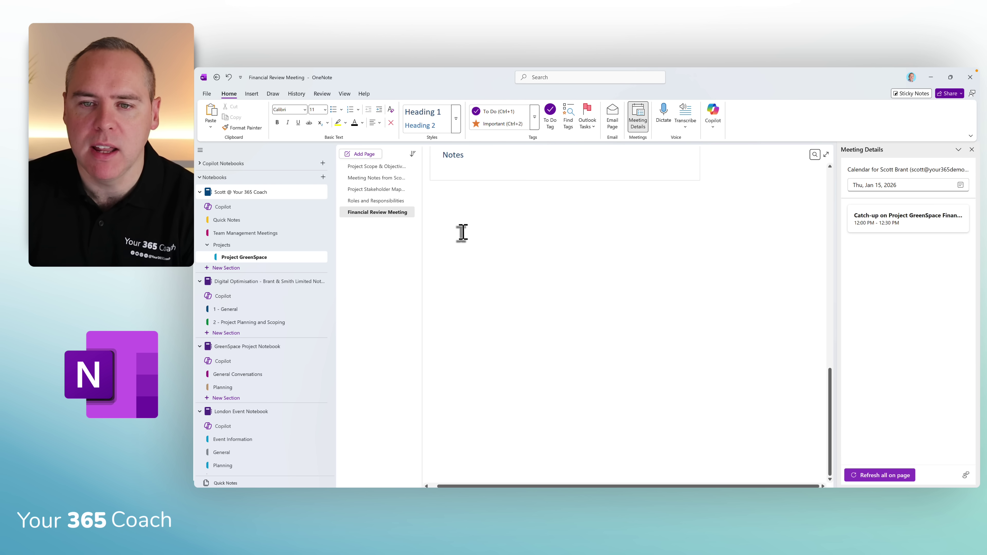
scroll(459, 217, "up", 1)
key("Return")
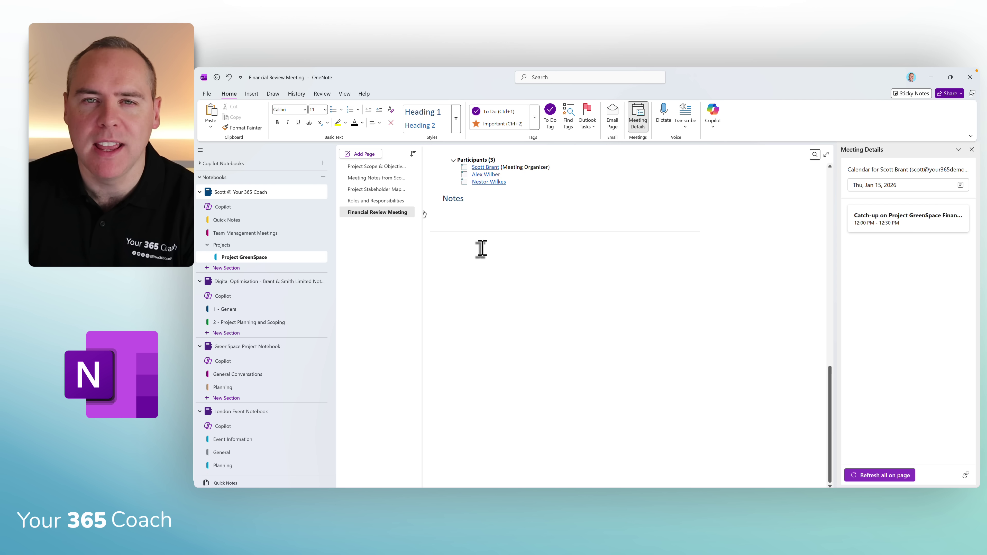
key("Return")
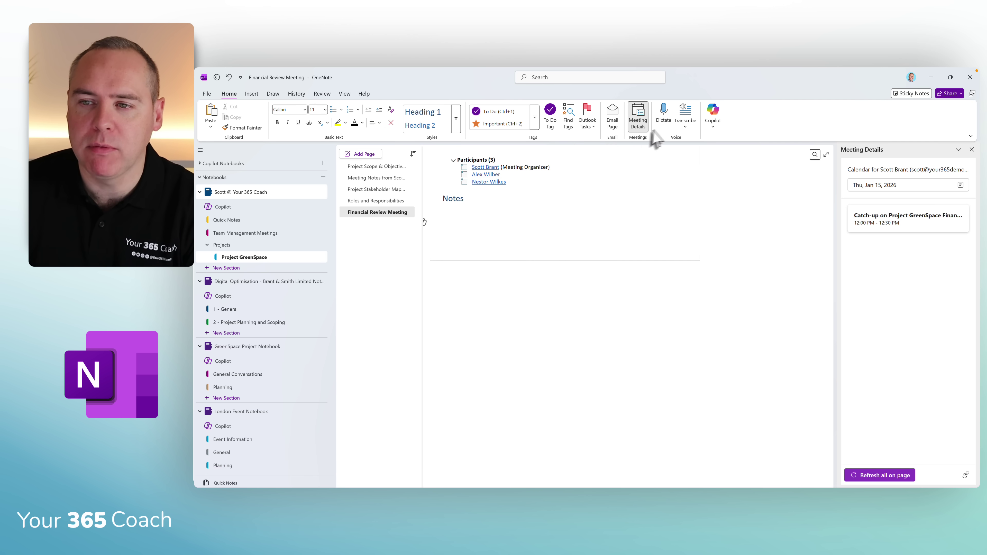
Record a 34-second meeting clip in English (United States) and save it for transcription
left_click(692, 113)
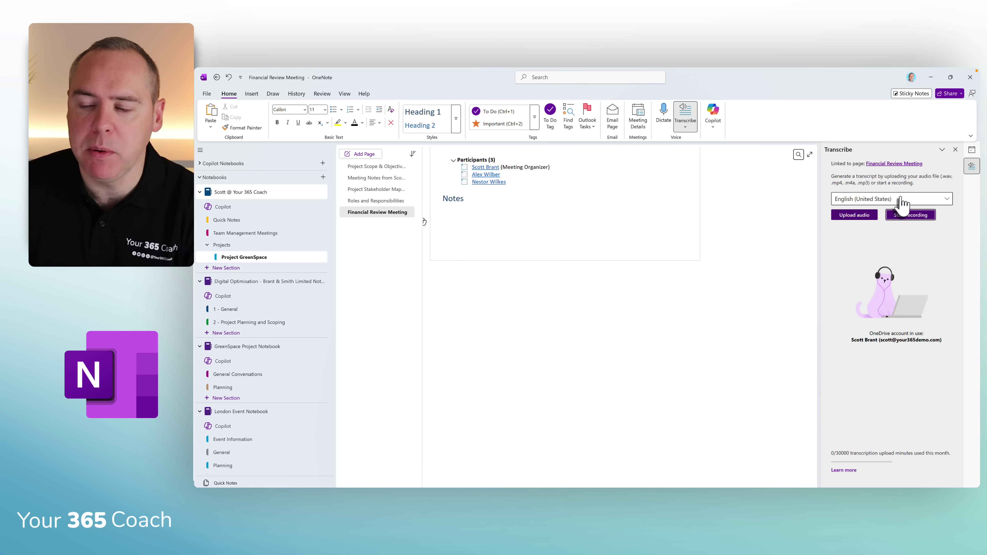
left_click(900, 200)
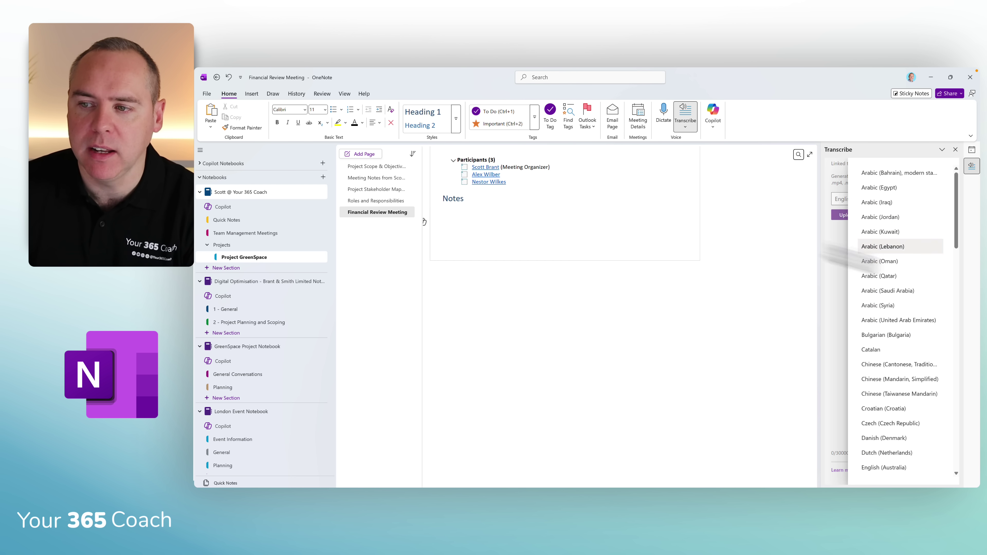
left_click(840, 251)
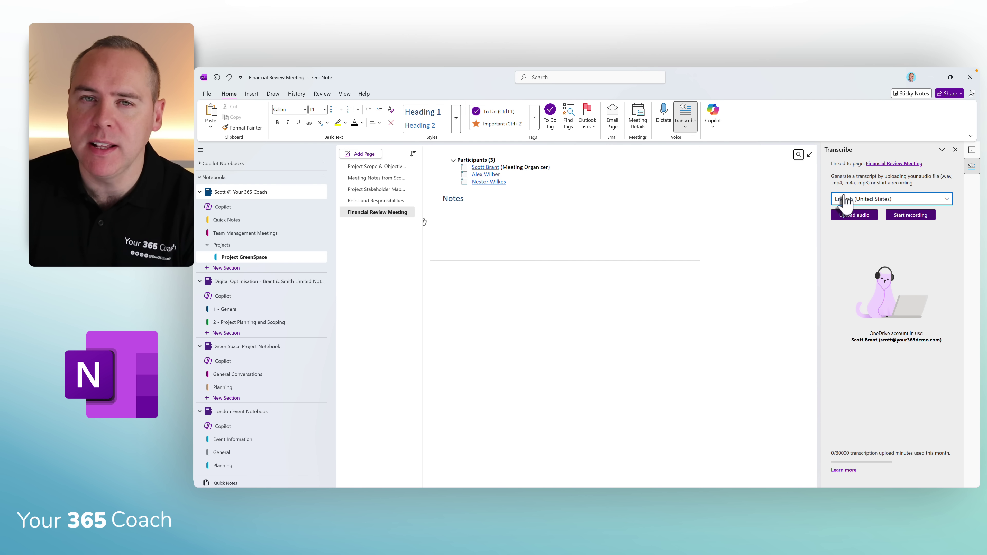
left_click(919, 221)
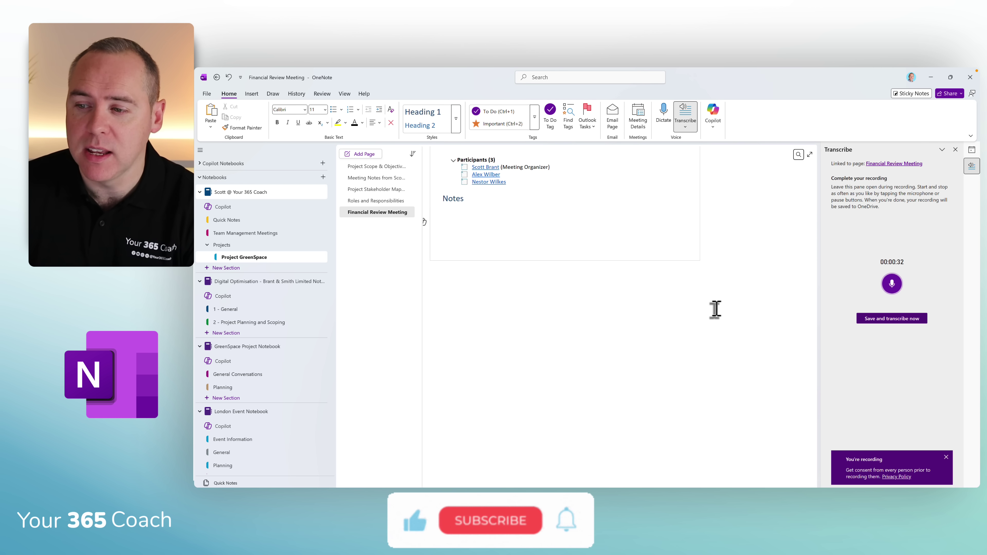
left_click(894, 319)
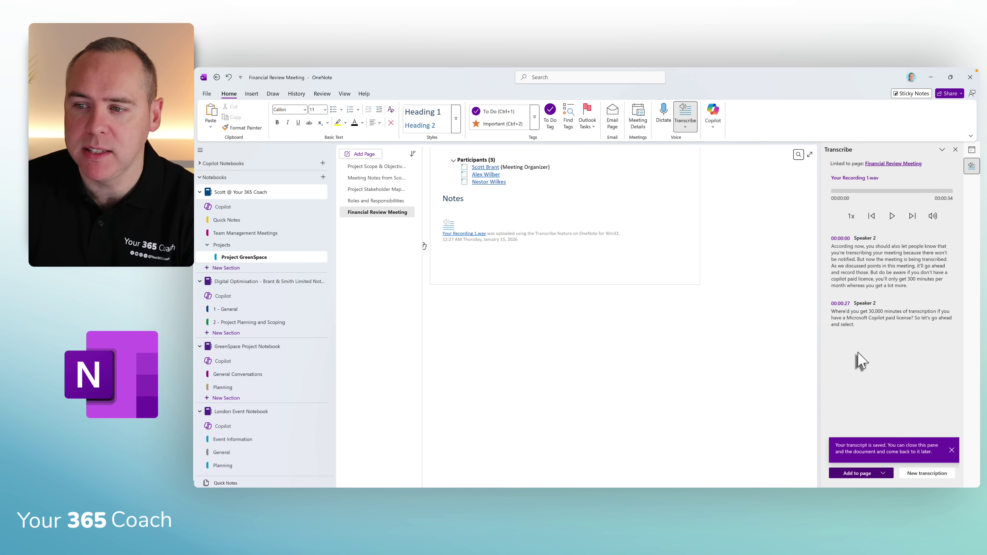
Rename transcript Speaker 2 to the presenter's name across all entries
left_click(887, 239)
left_click_drag(881, 237, 856, 238)
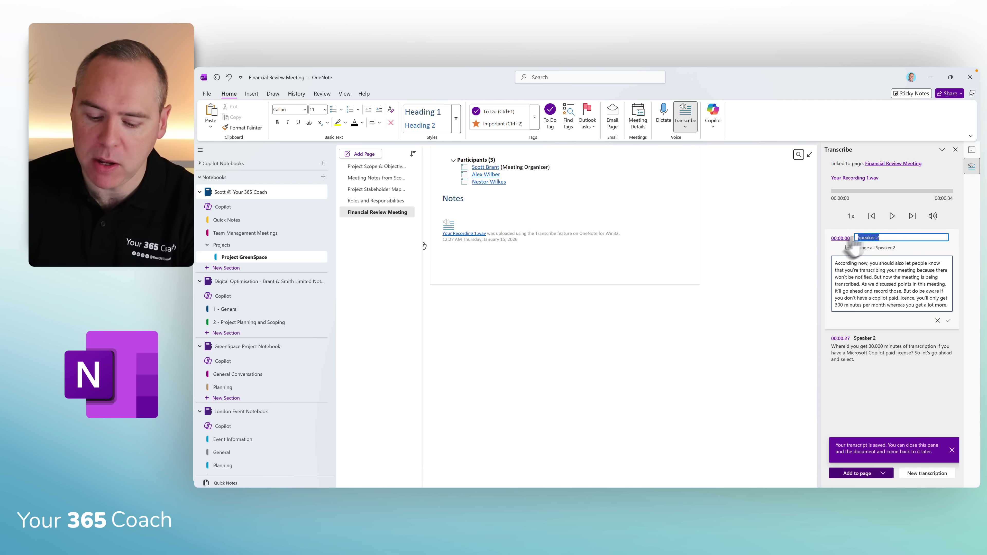
type("Scoot")
key("BackSpace")
key("BackSpace")
type("tt")
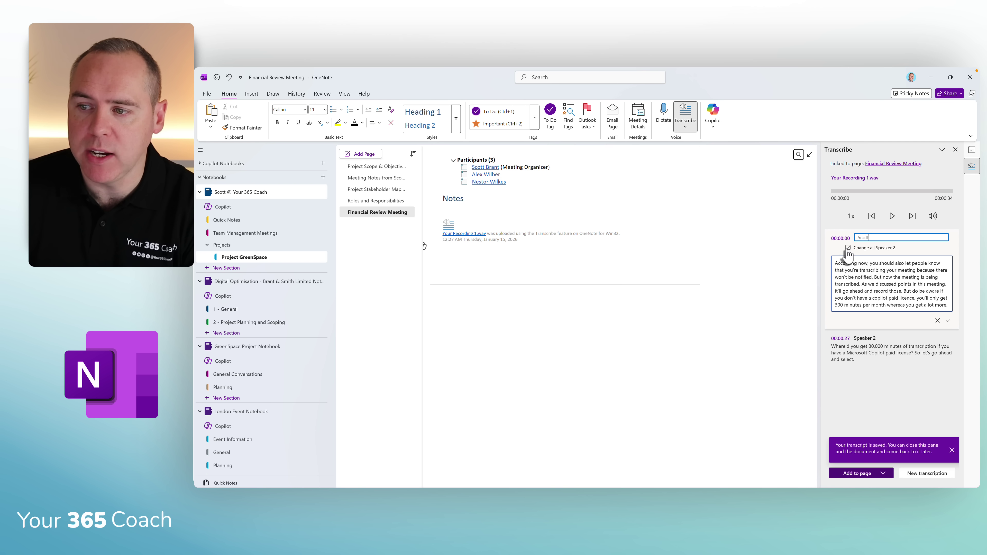
left_click(848, 248)
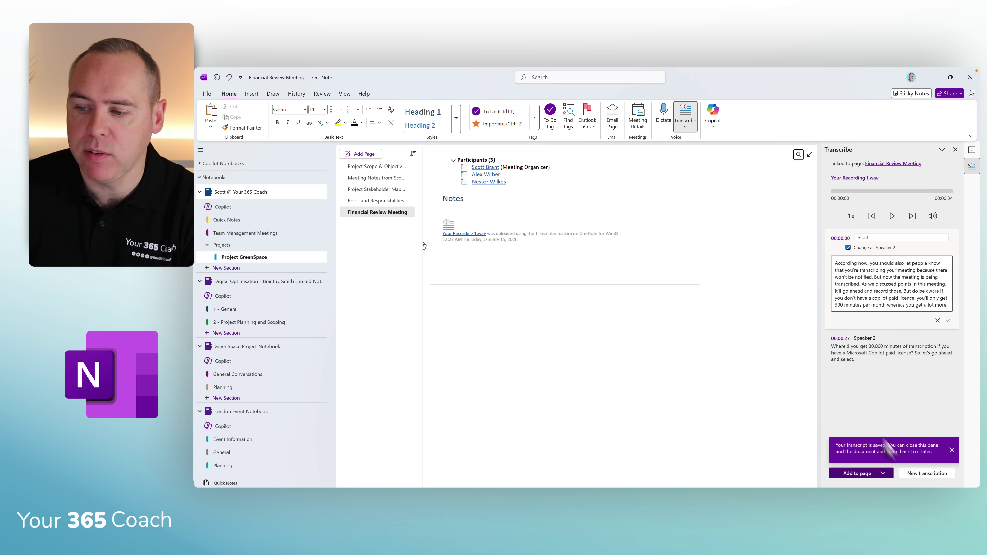
left_click(948, 321)
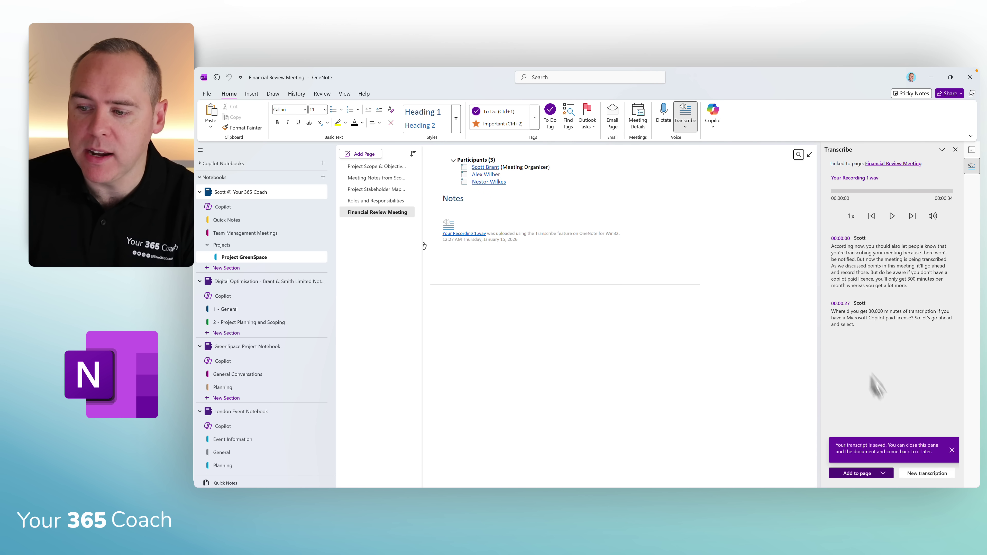
Add the transcript with speaker labels below the recording link
left_click(524, 251)
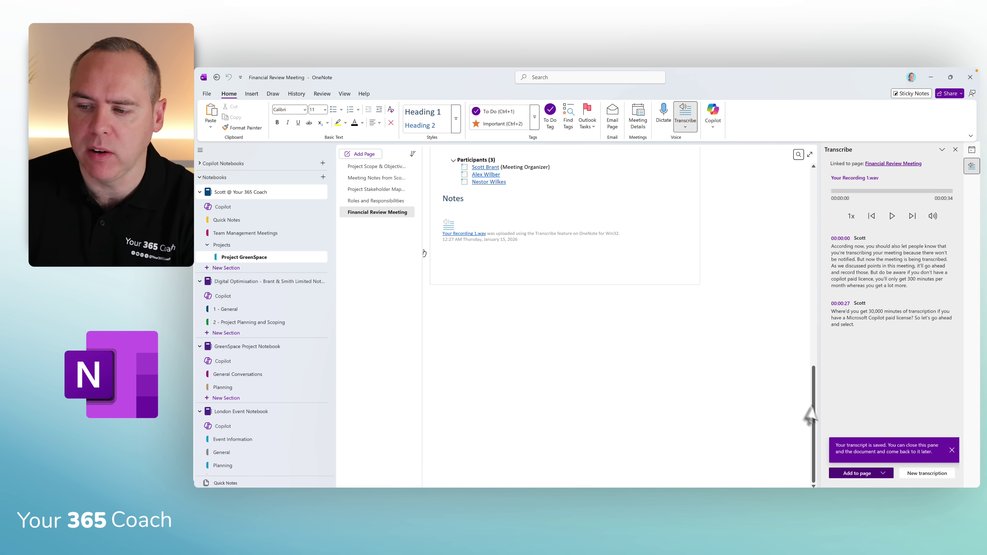
left_click(864, 474)
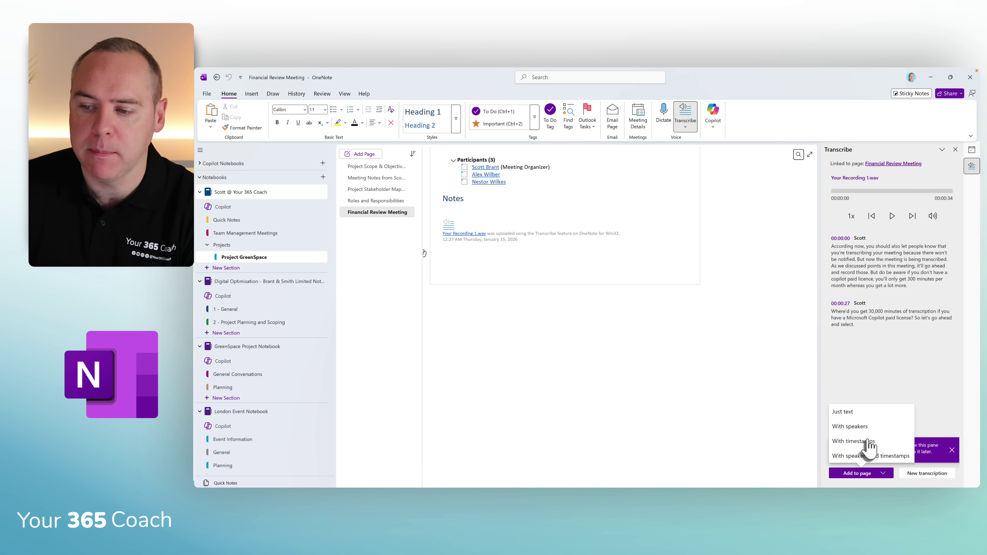
left_click(863, 427)
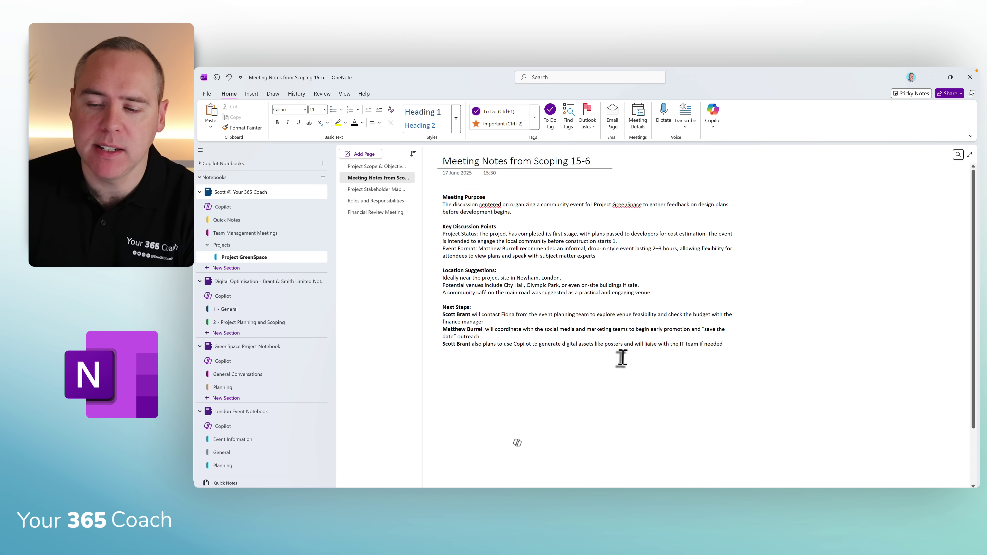
Flag the three Next Steps action items as Outlook tasks due This Week
left_click_drag(721, 343, 448, 321)
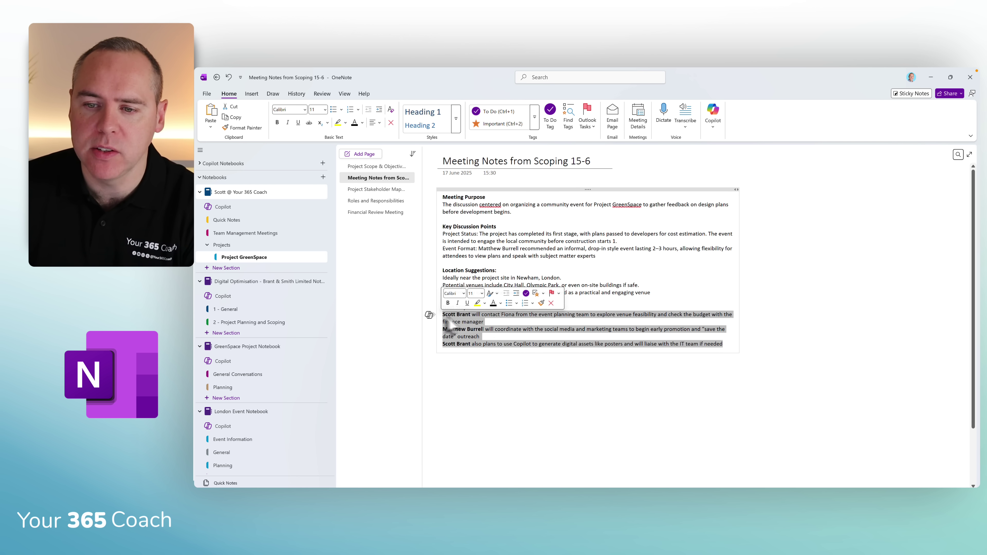
left_click(557, 295)
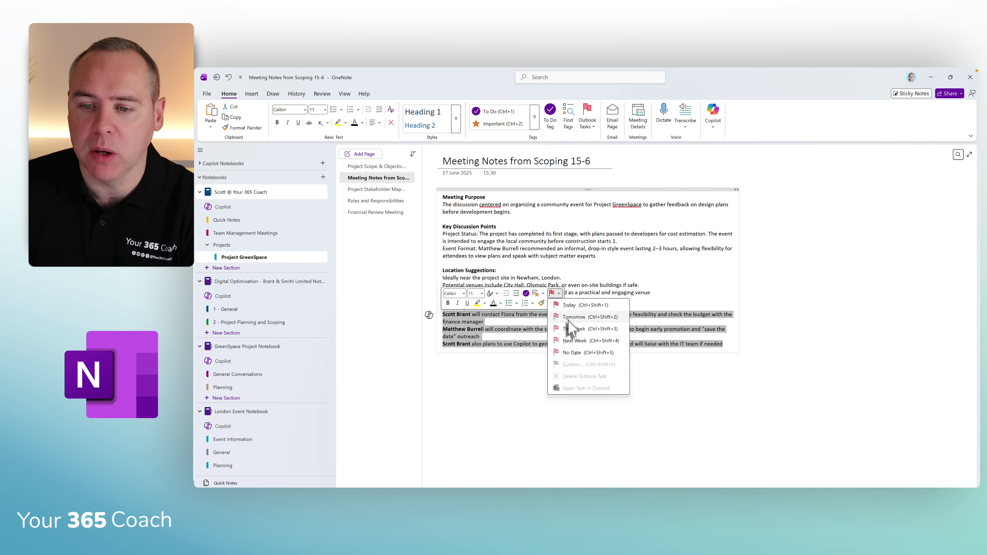
left_click(567, 330)
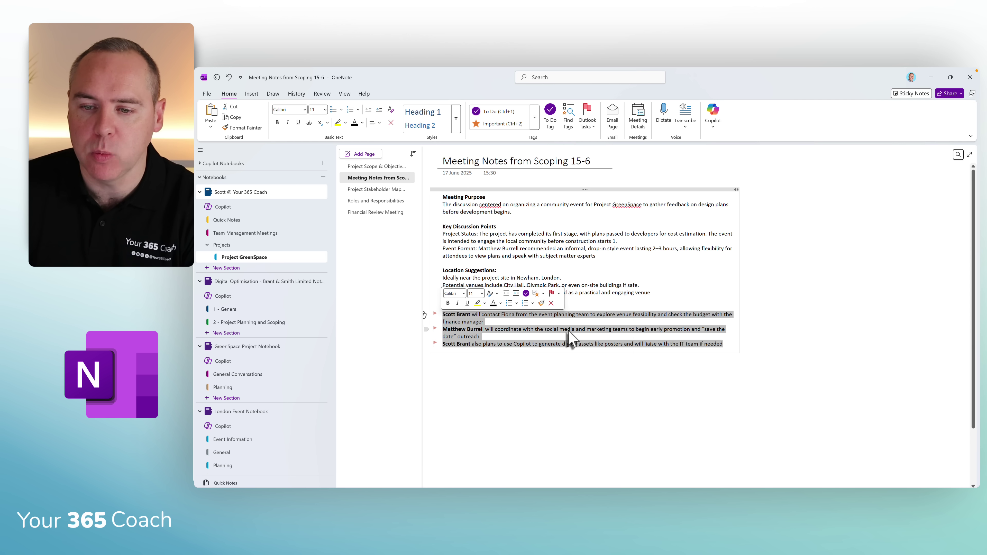
left_click(512, 373)
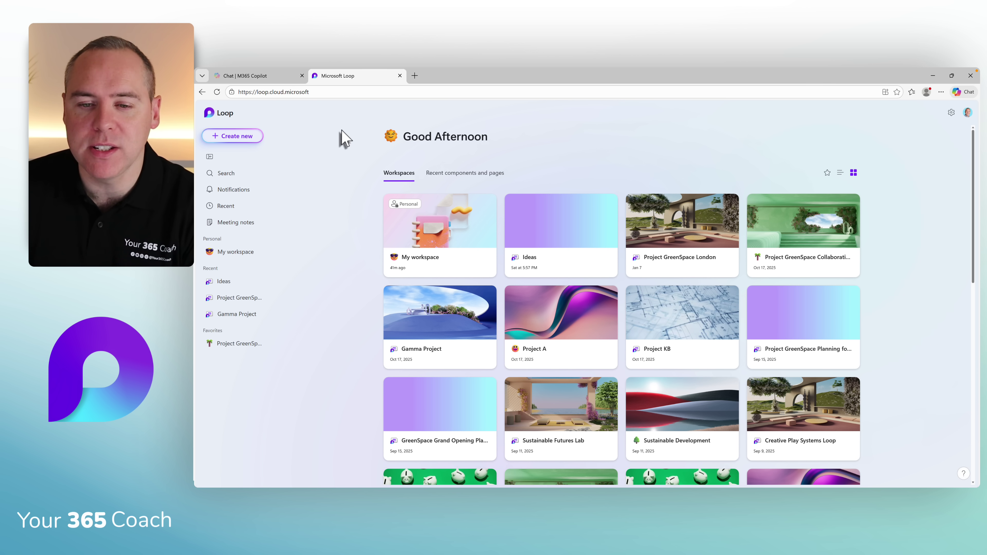
Create a page in My workspace from the Template Gallery's Meeting Notes template
mouse_move(427, 273)
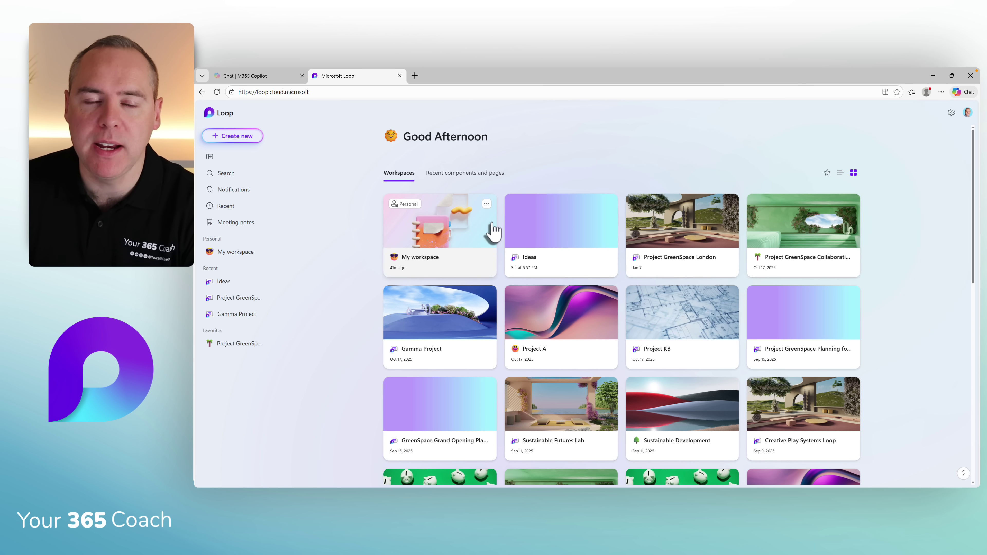
left_click(435, 267)
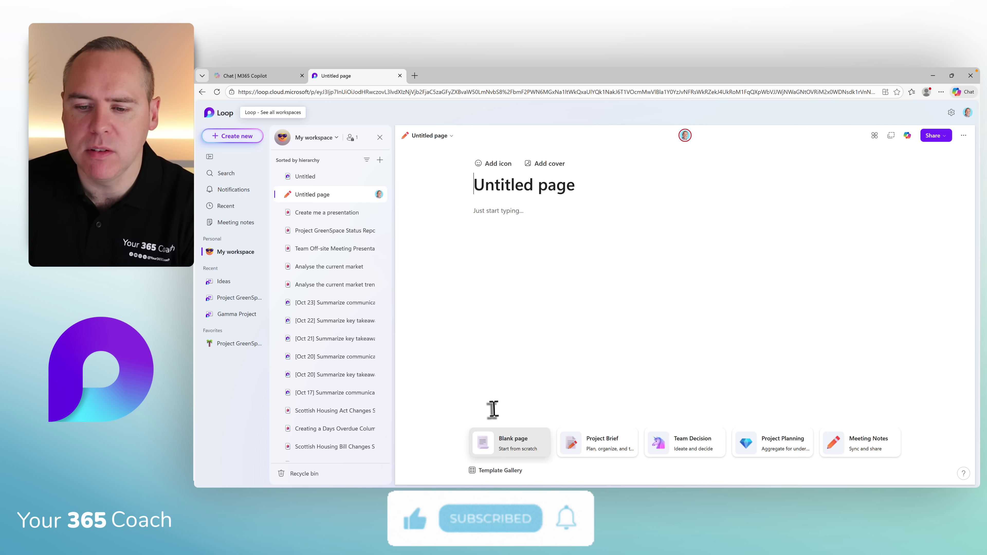
left_click(496, 473)
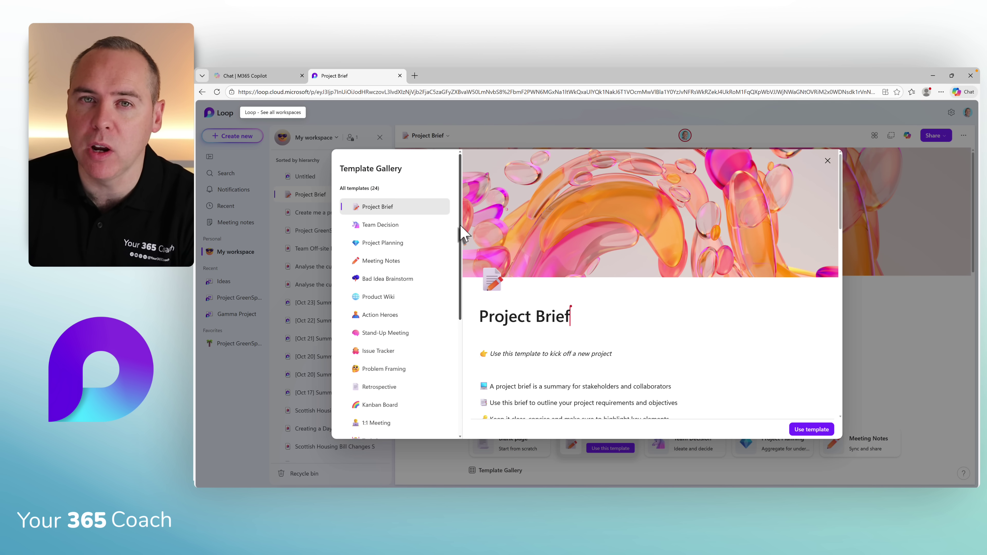
left_click(393, 266)
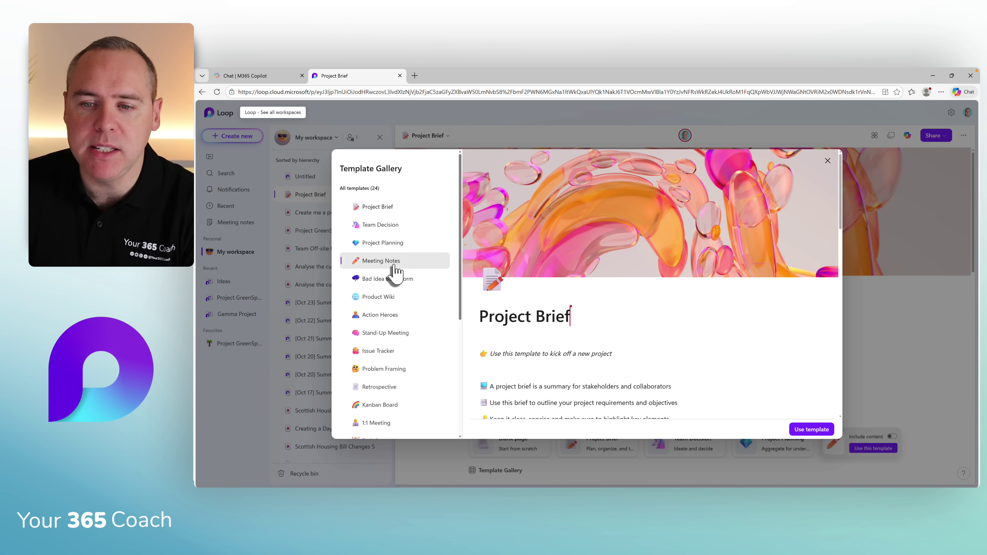
left_click(800, 429)
scroll(505, 337, "down", 3)
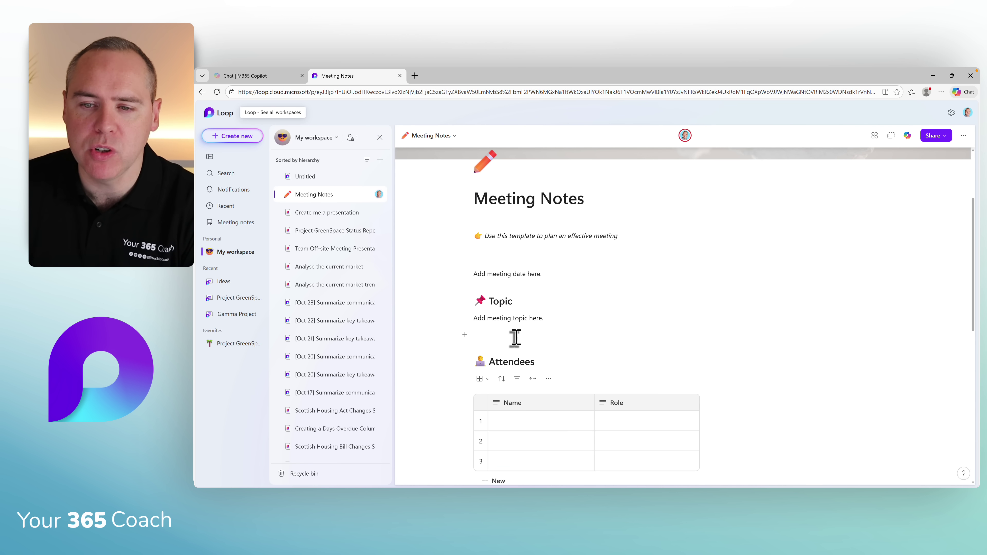
Fill the first task with the project-outline description, assign a colleague, and set due Thu, Jan 22
scroll(515, 339, "down", 5)
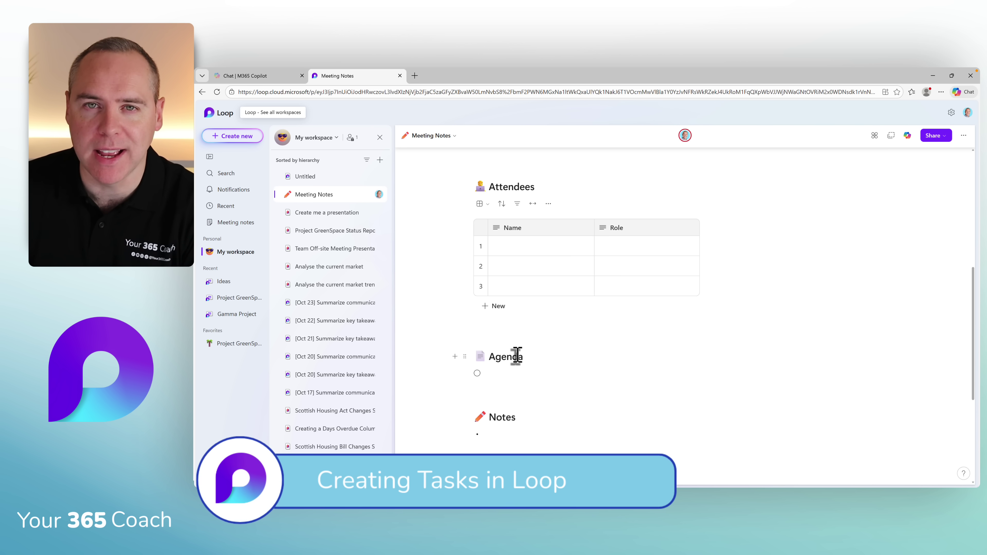
scroll(690, 232, "down", 5)
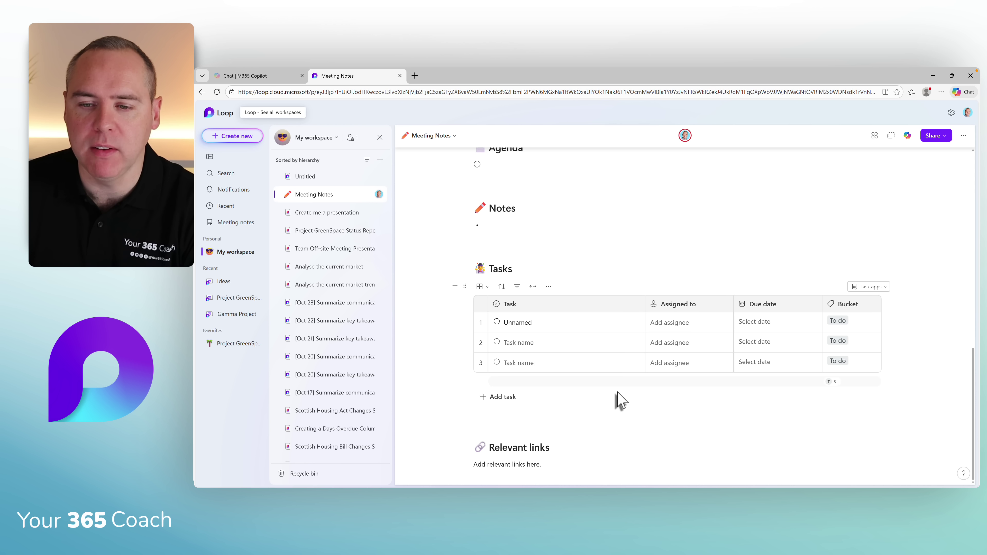
double_click(513, 323)
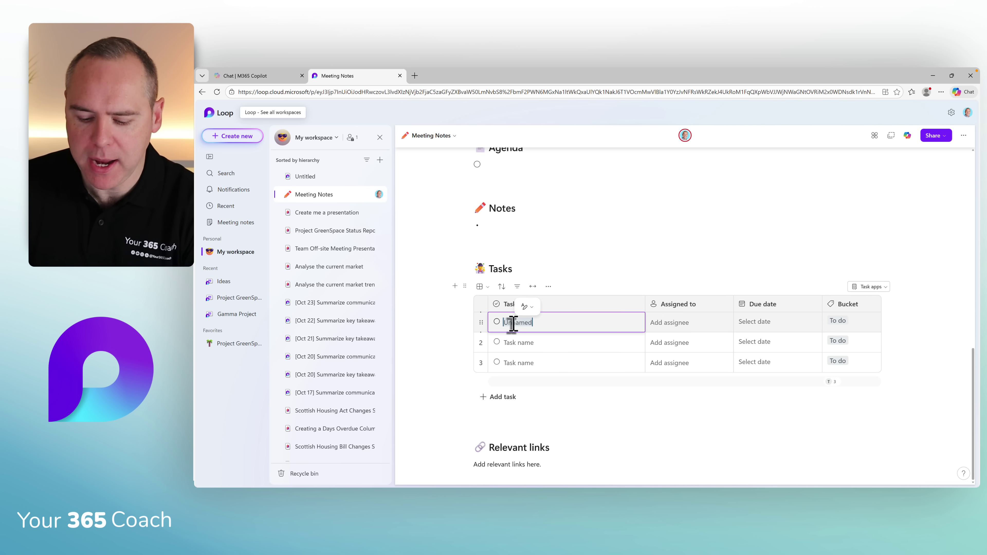
type("Scott to draft a high-level project outline")
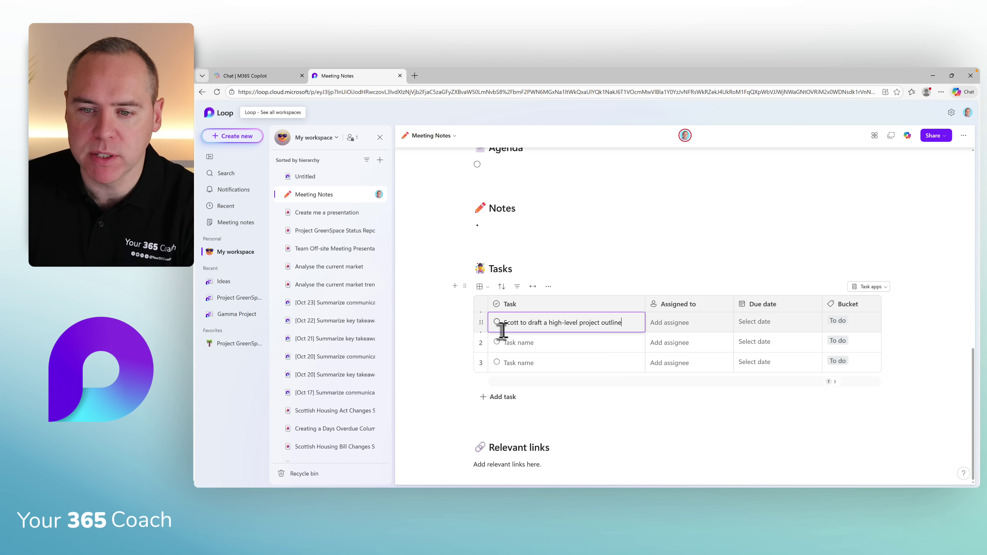
left_click(688, 324)
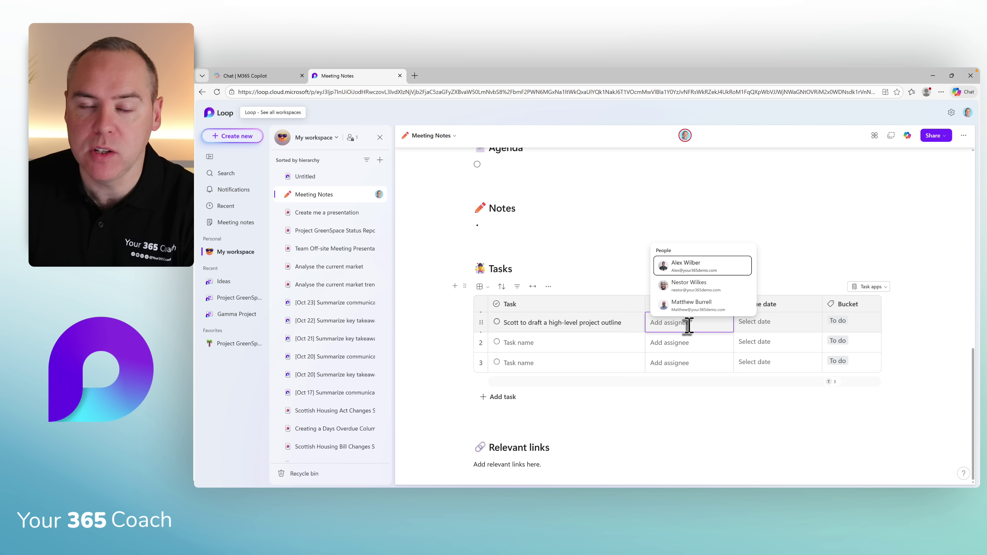
type("Scott")
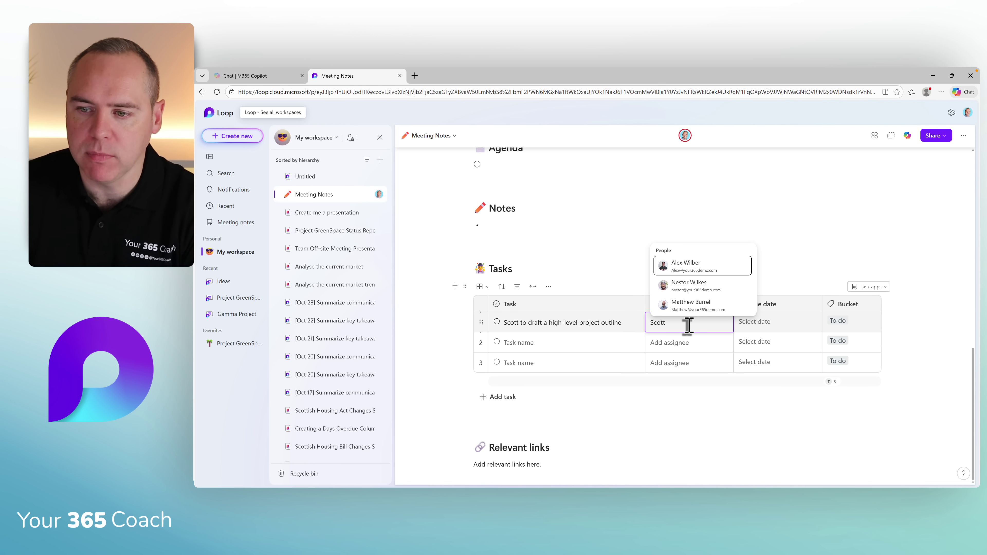
left_click(688, 296)
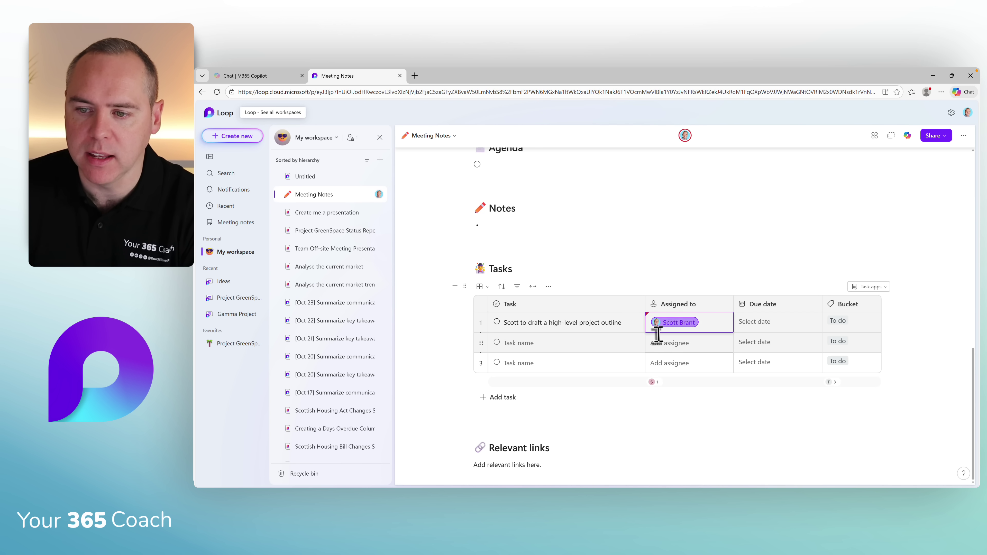
left_click(763, 324)
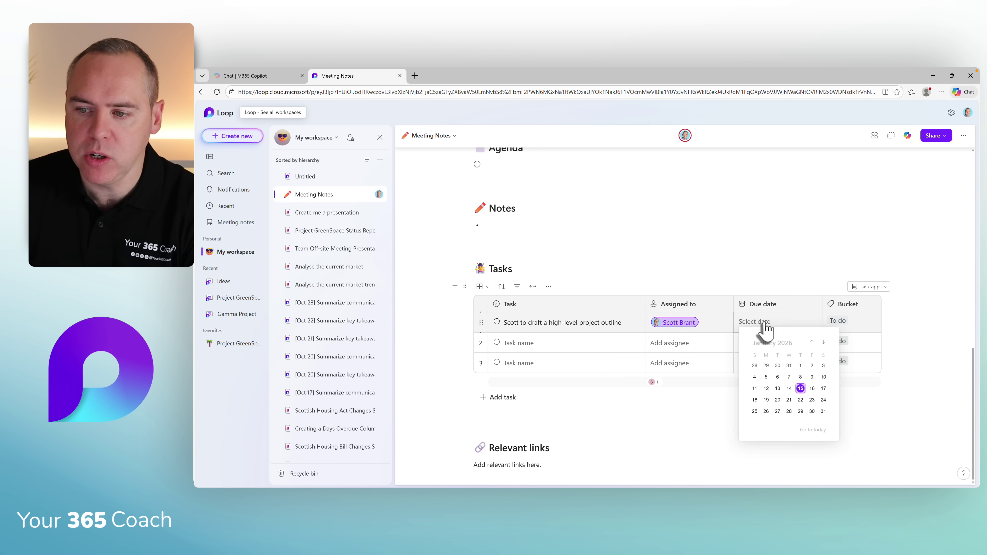
left_click(800, 399)
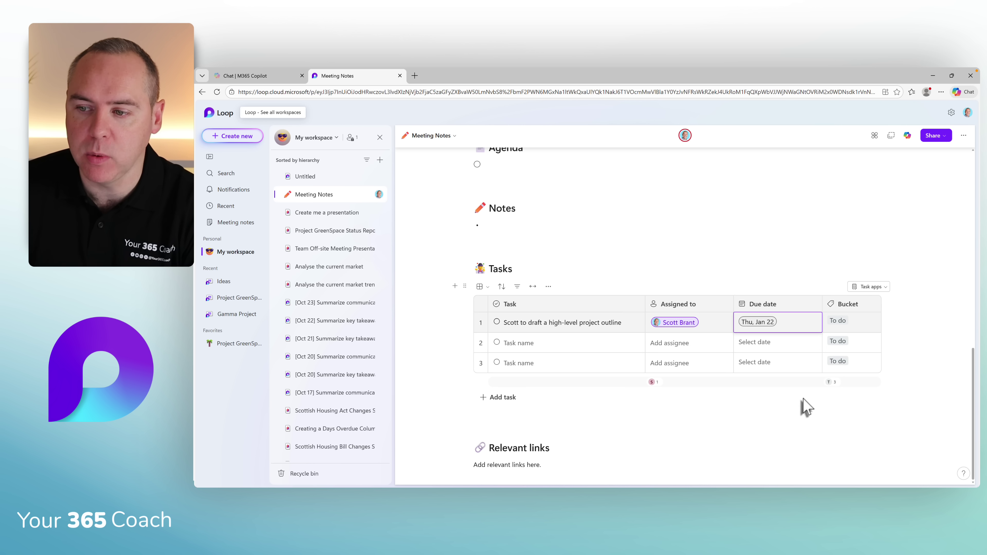
left_click(913, 328)
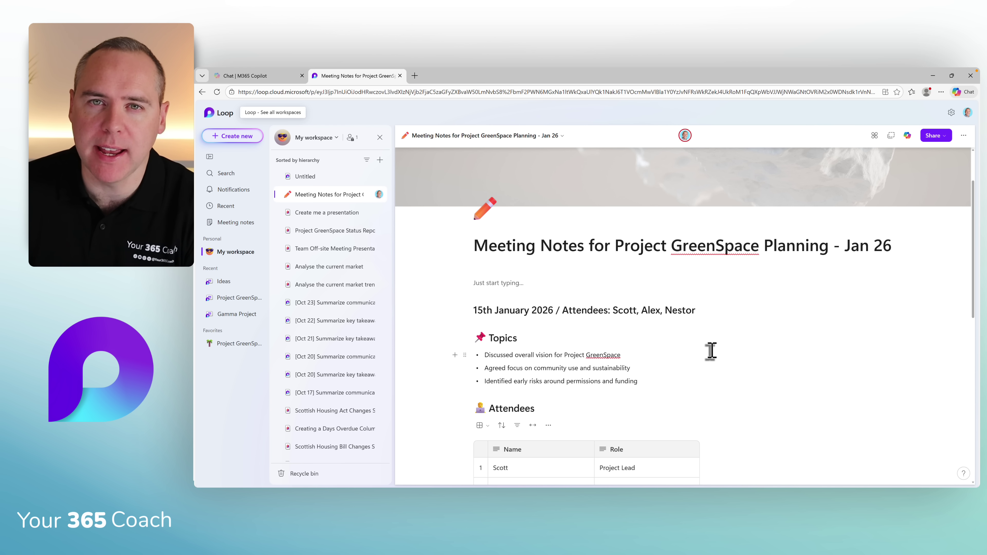
Copy the page as a Loop component link and review its organisation-wide edit access
left_click(941, 136)
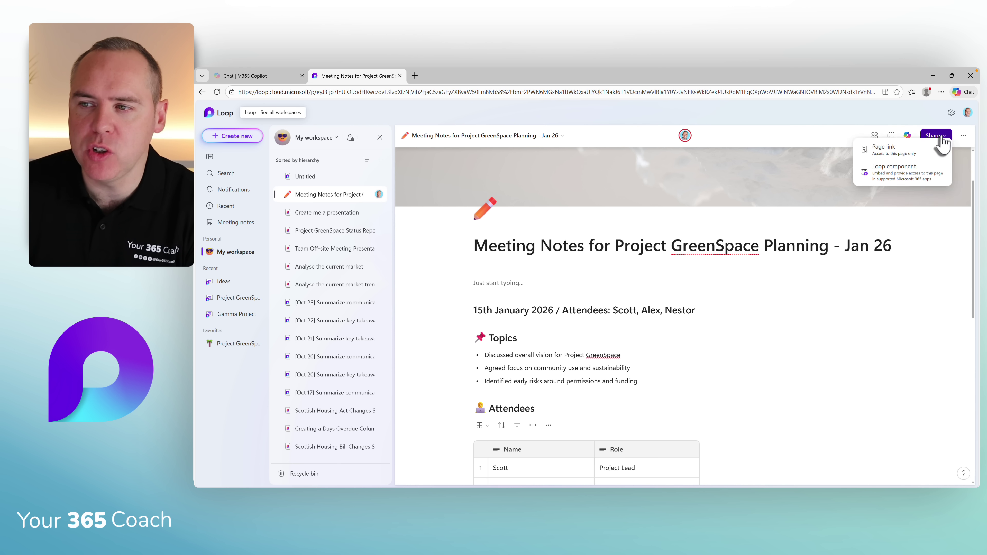
left_click(906, 181)
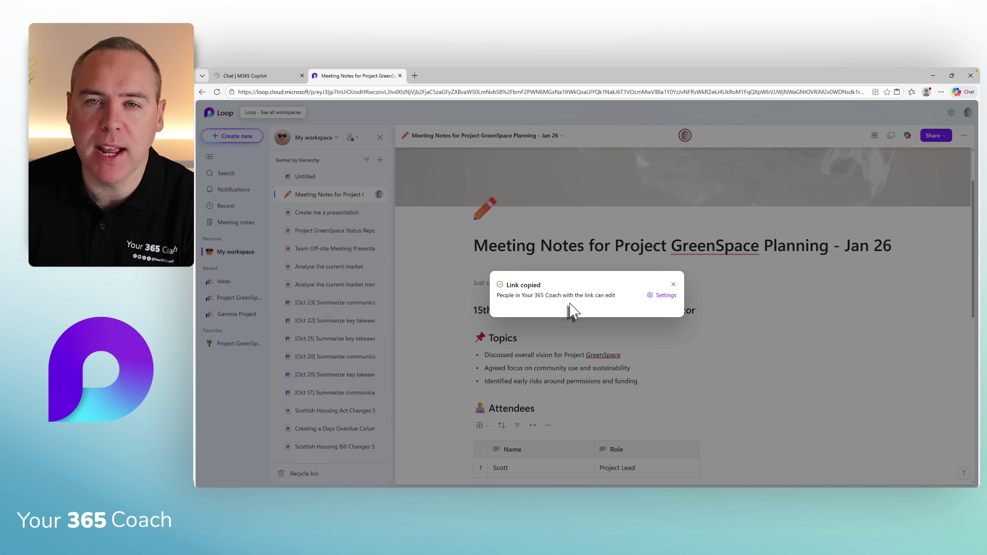
left_click(661, 295)
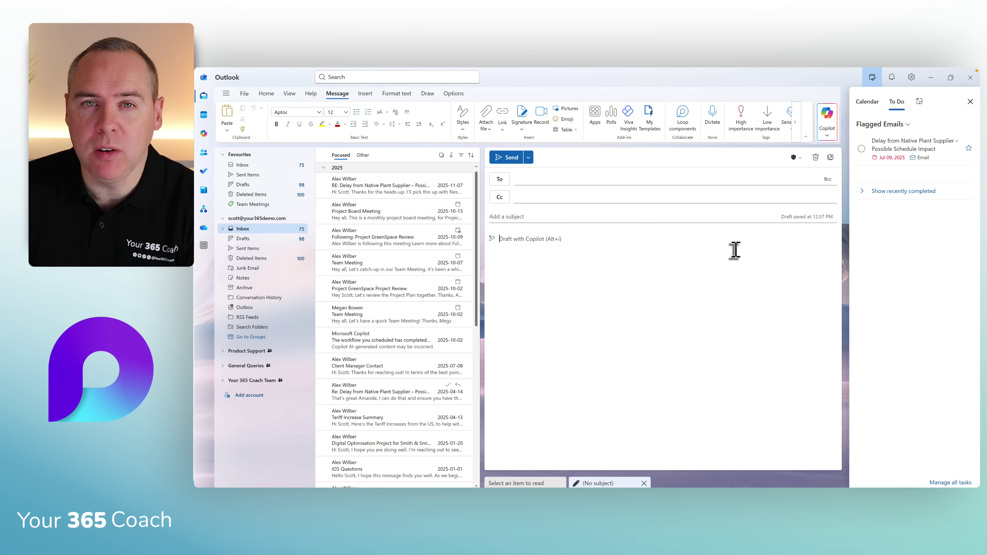
Paste the meeting notes Loop component into the new email body
key("ctrl+v")
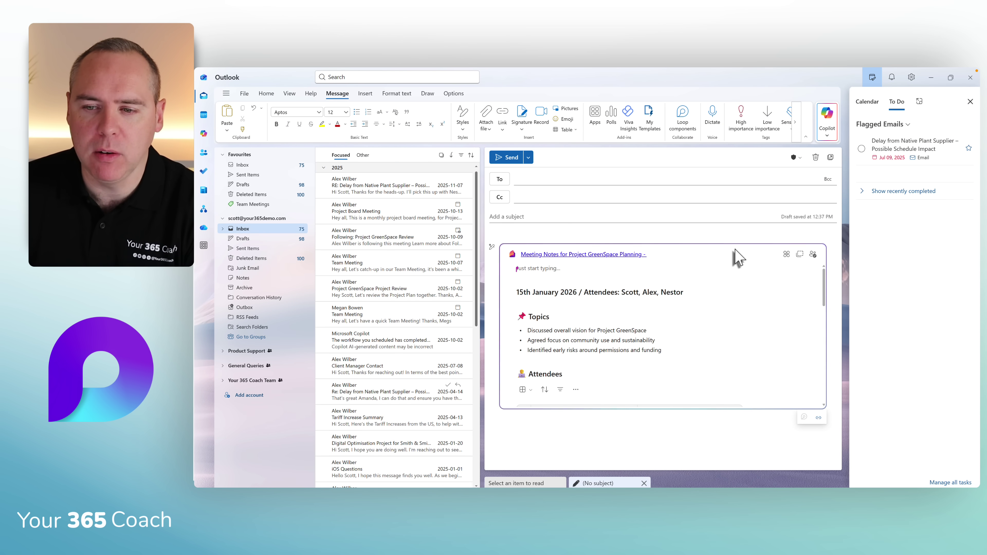
scroll(618, 308, "down", 5)
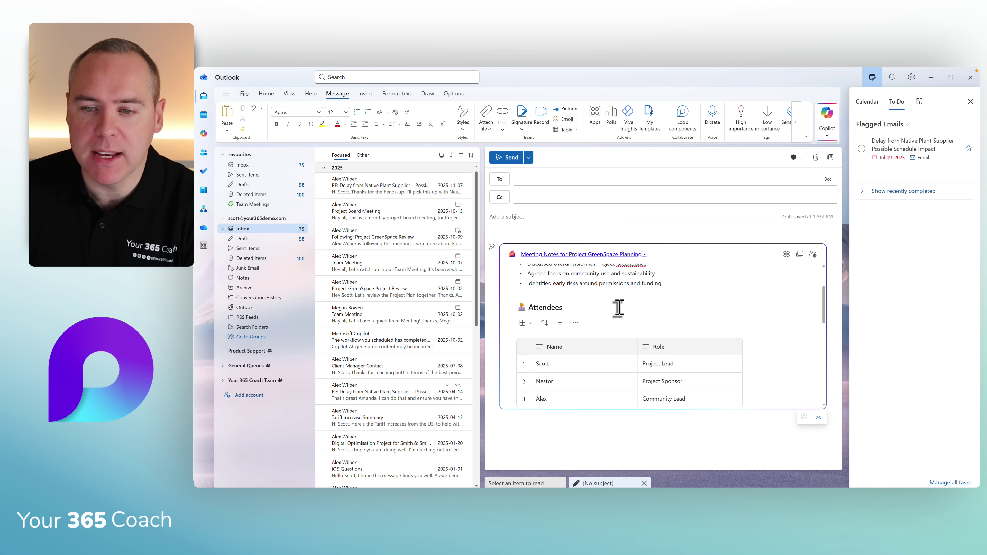
scroll(620, 311, "down", 3)
scroll(623, 315, "up", 8)
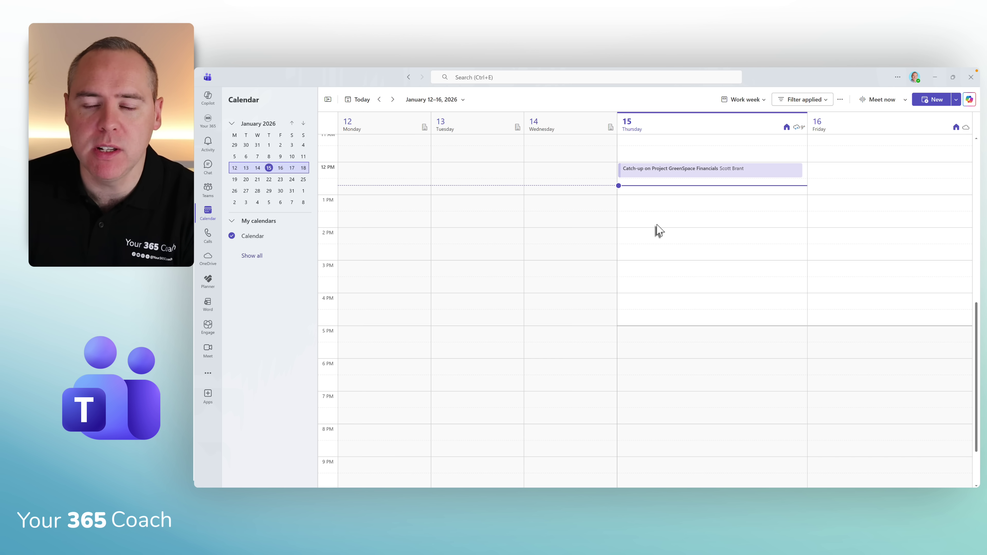
Create a Thursday 1:30–2:00 PM event, leaving its description empty after removing pasted agenda lines
double_click(657, 226)
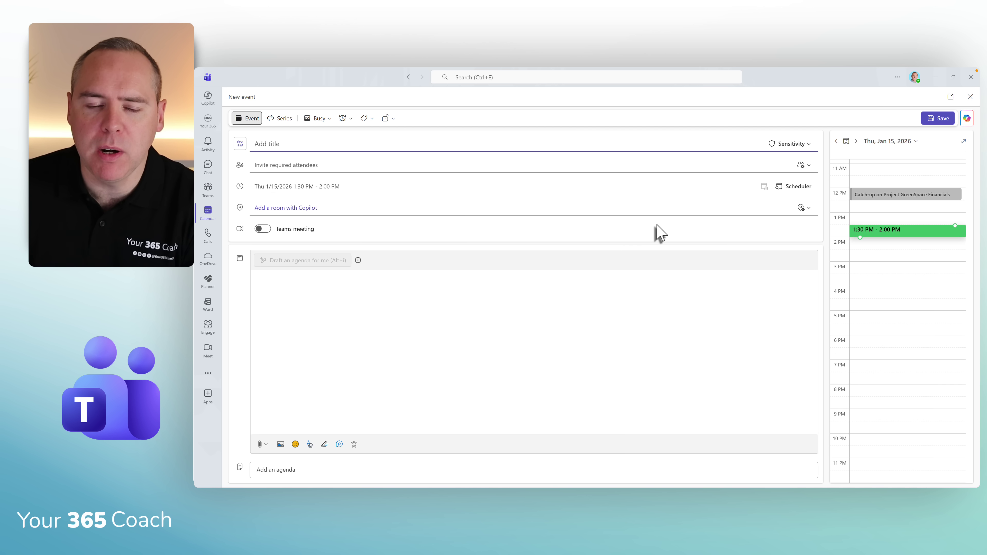
left_click(366, 301)
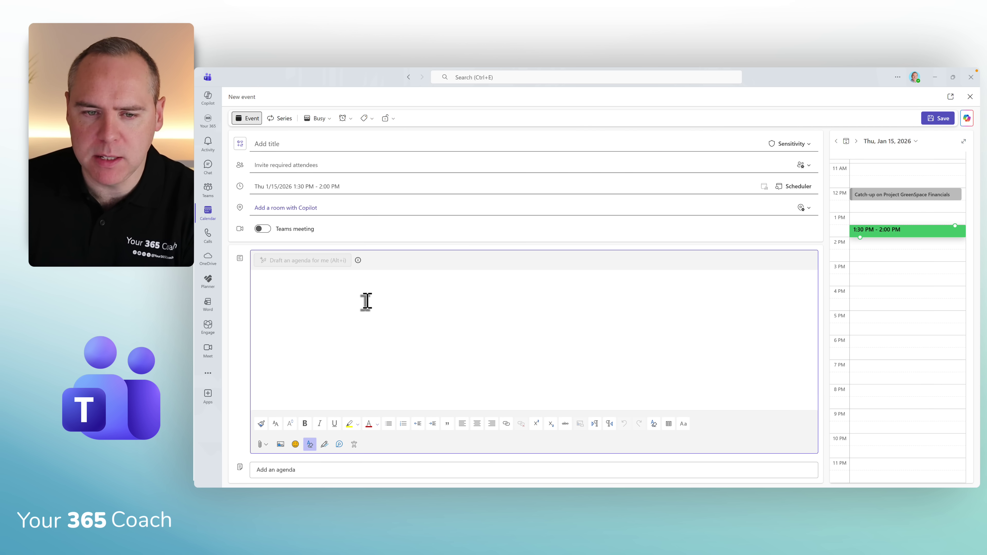
key("ctrl+v")
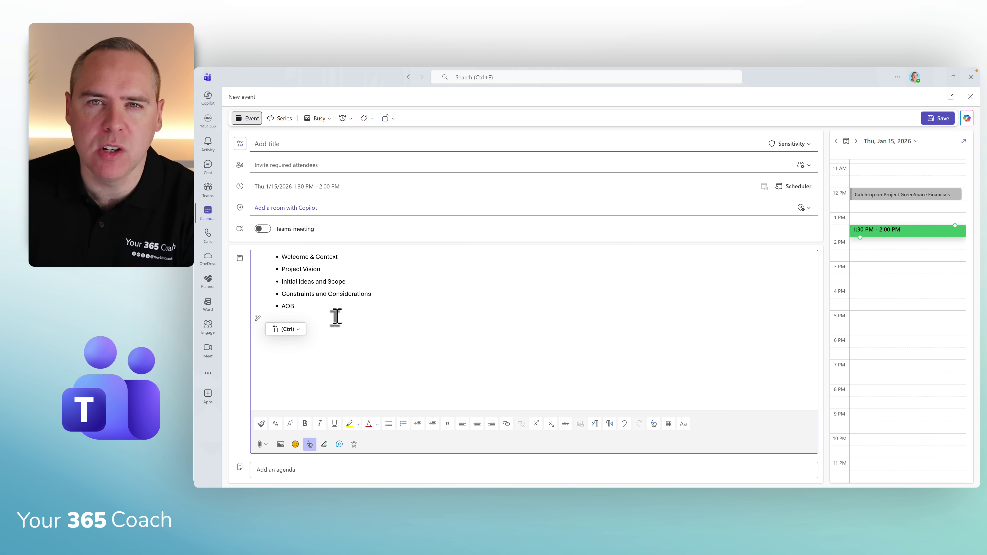
left_click_drag(336, 316, 224, 245)
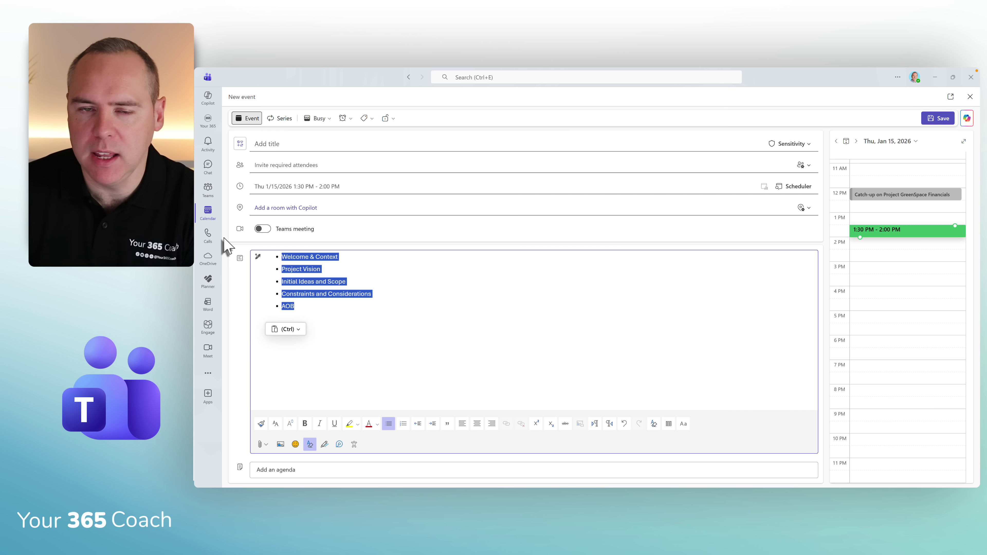
key("BackSpace")
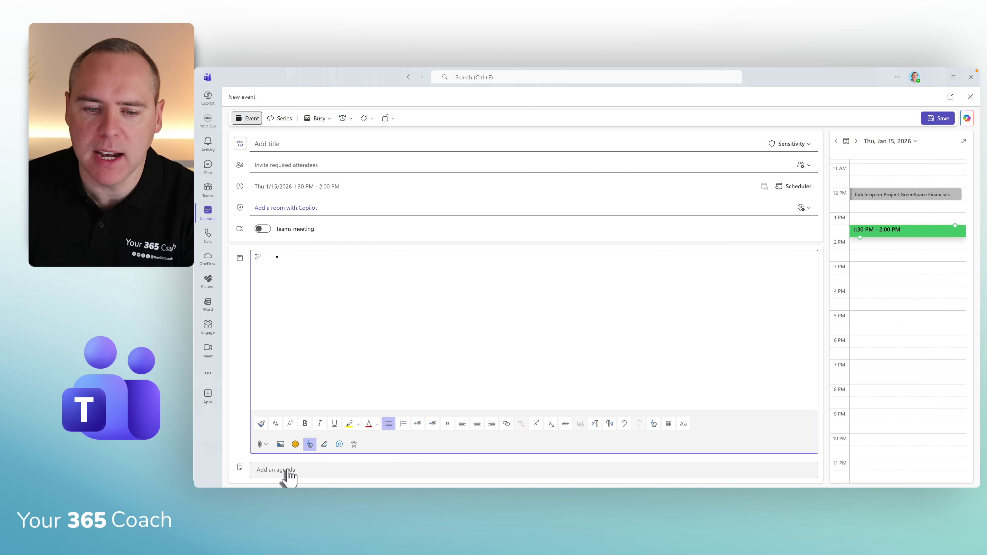
Add an agenda and paste the five items, Welcome & Context through AOB
left_click(288, 470)
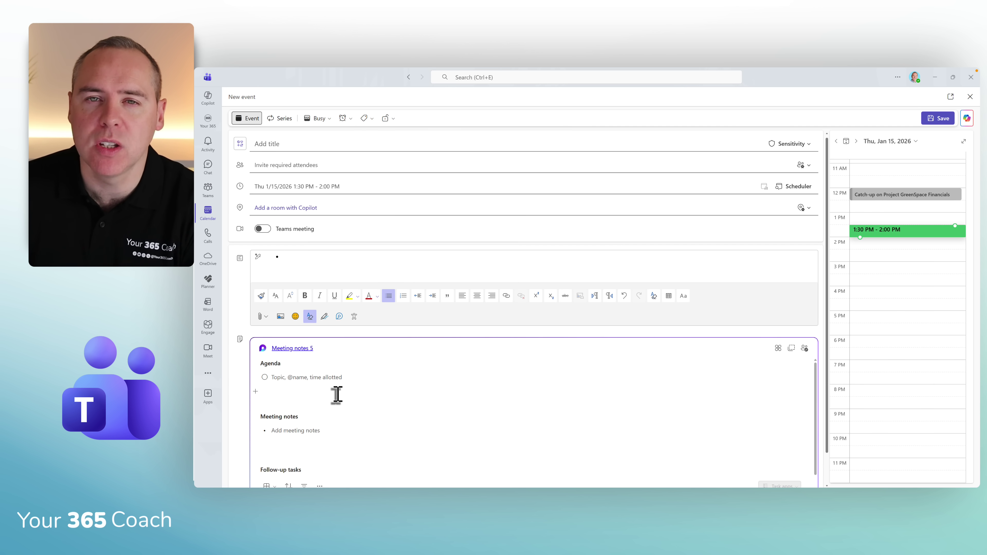
left_click(332, 377)
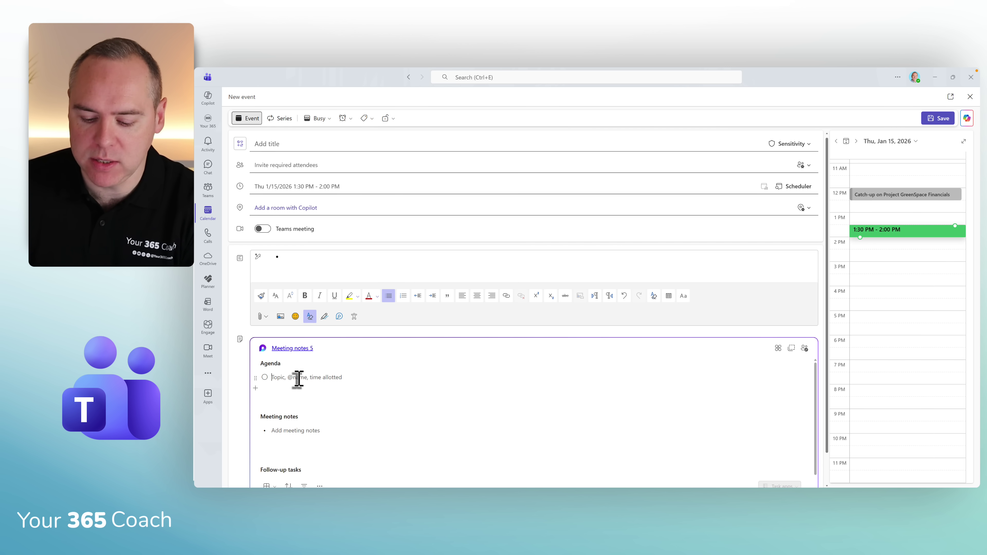
key("ctrl+v")
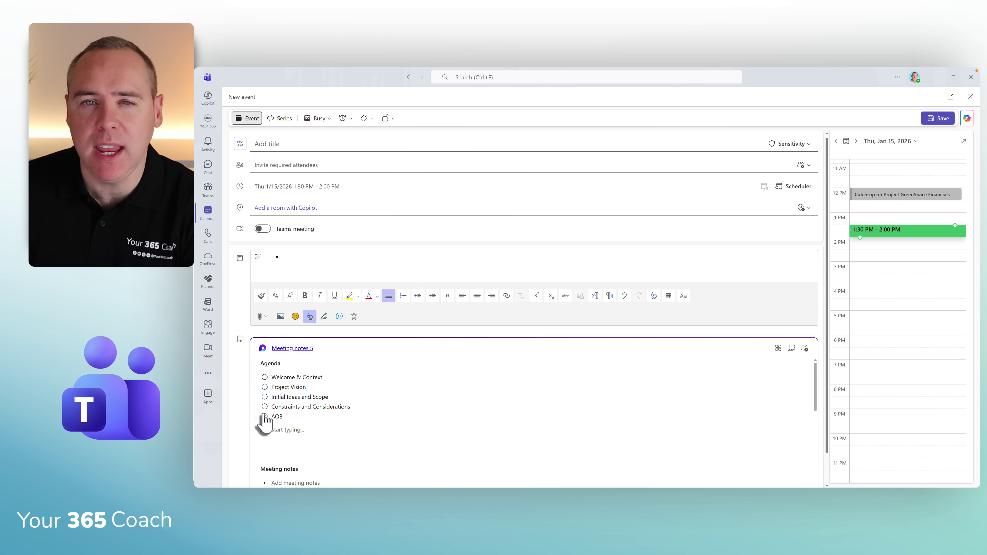
scroll(310, 420, "down", 3)
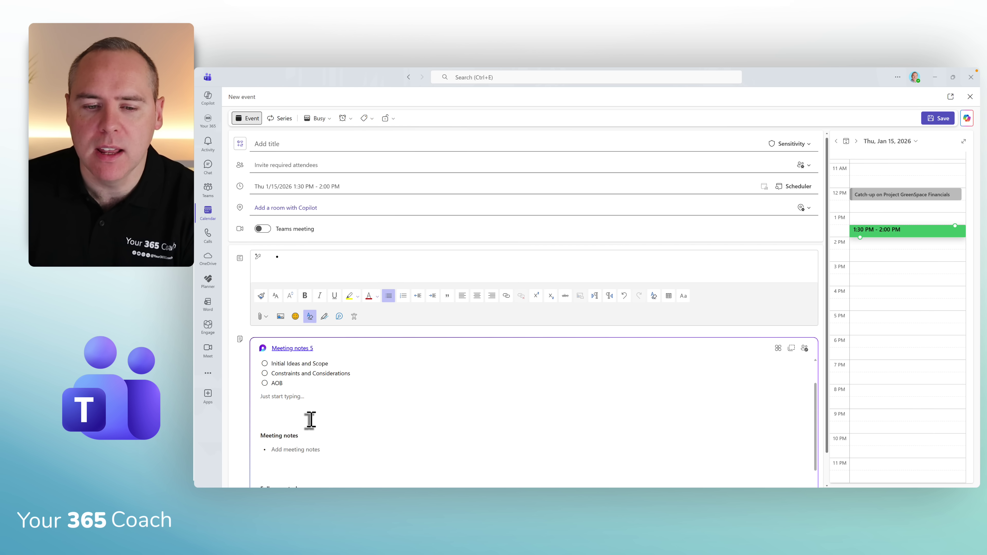
scroll(284, 422, "down", 1)
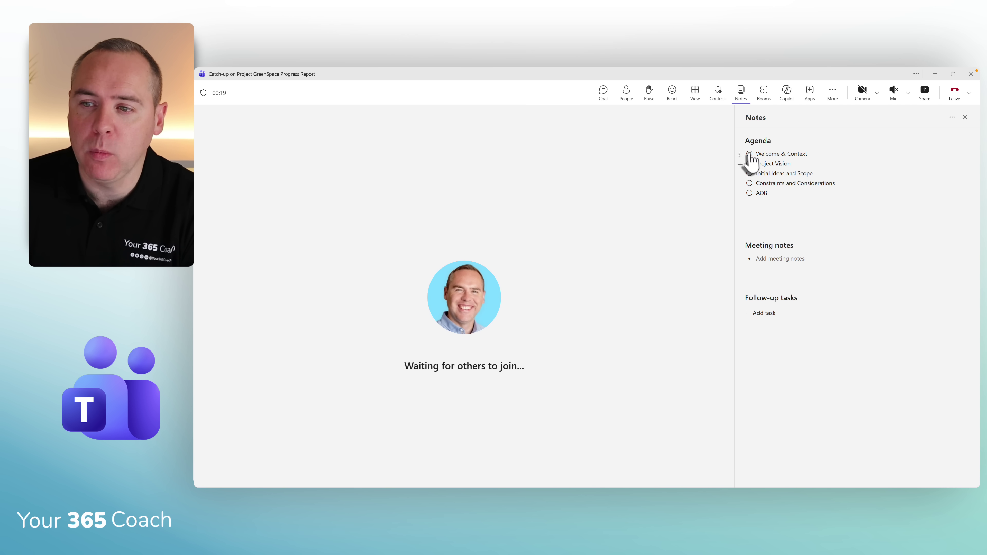
Tick Welcome & Context and Project Vision as done, then add a meeting note and a follow-up task
left_click(749, 154)
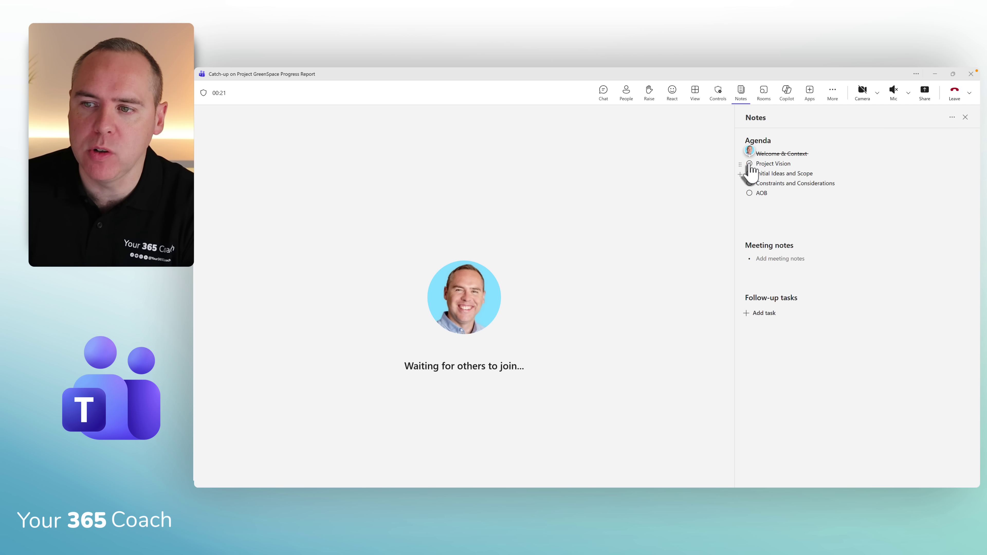
left_click(749, 163)
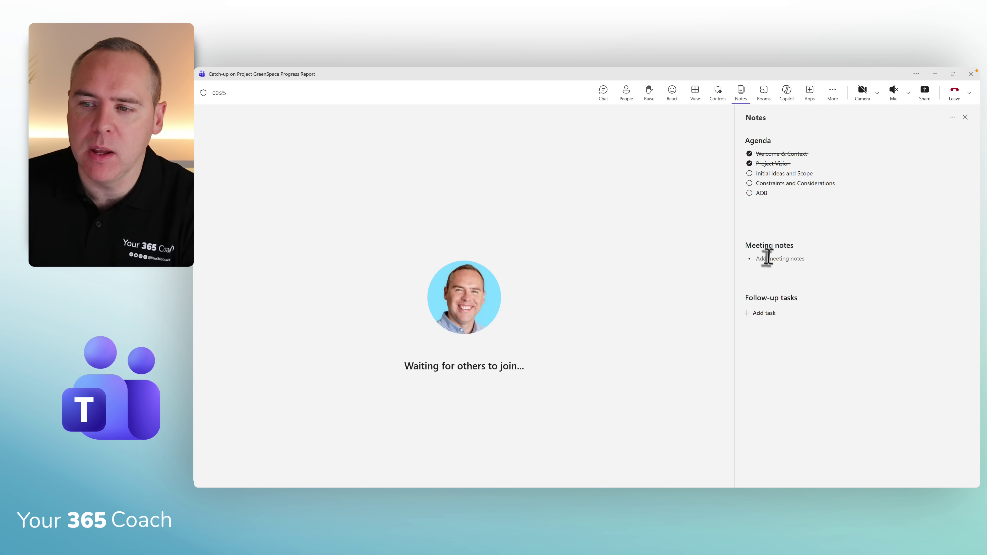
left_click(769, 259)
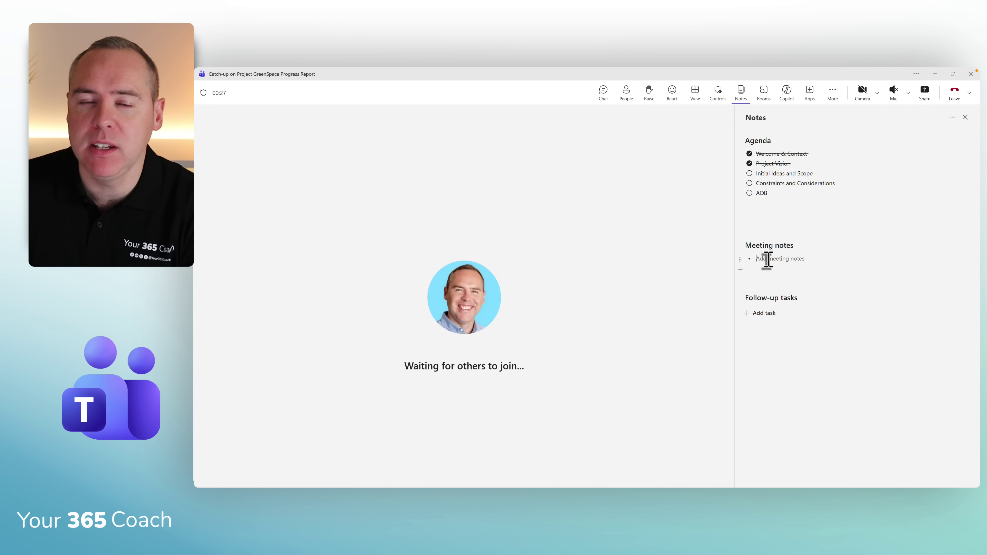
left_click(764, 313)
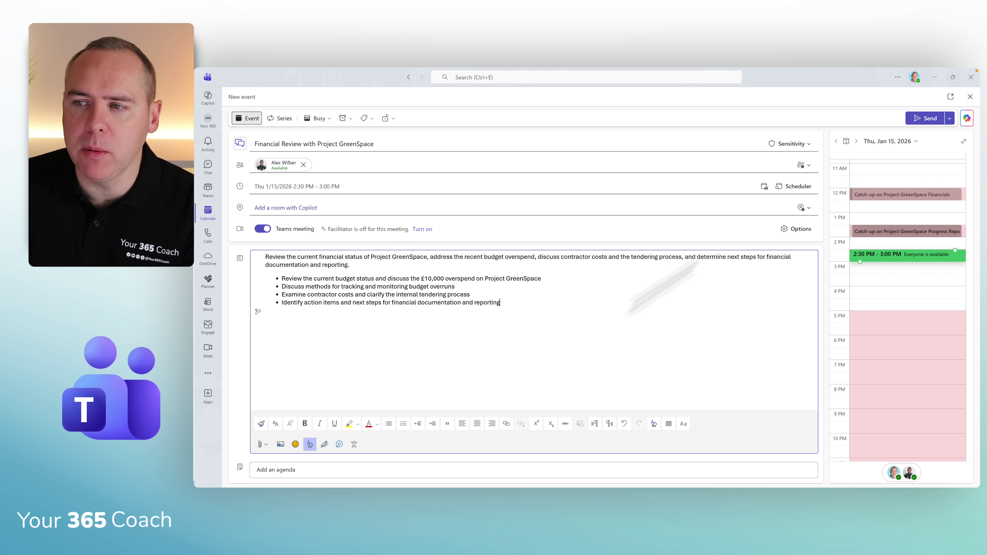
Send the Financial Review with Project GreenSpace invite and join it full-size with the microphone unmuted
left_click(925, 118)
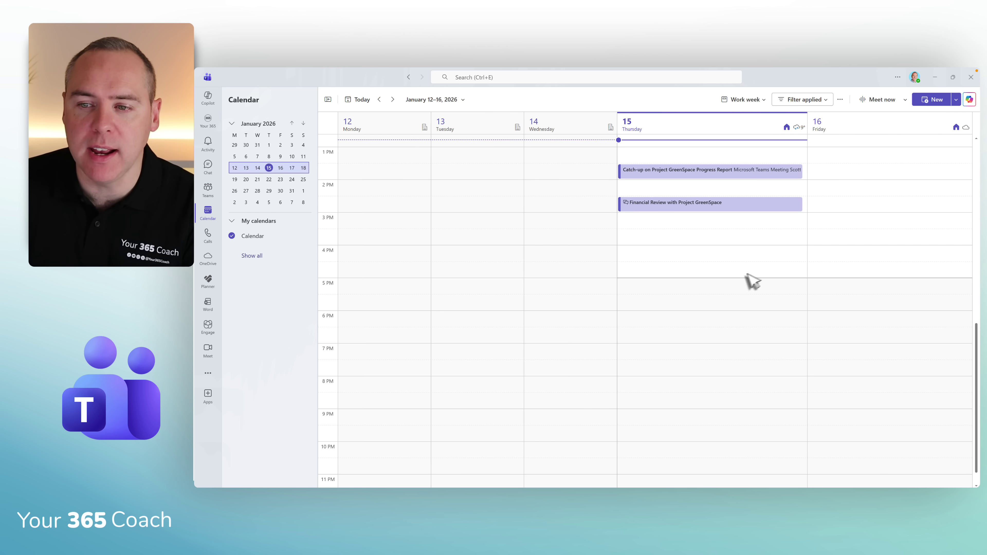
double_click(708, 212)
left_click(902, 118)
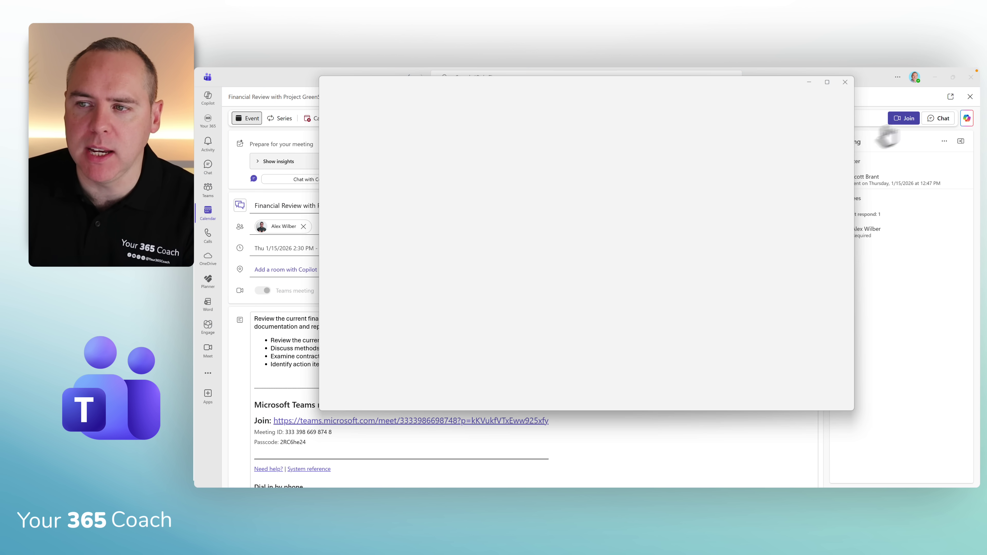
left_click(833, 82)
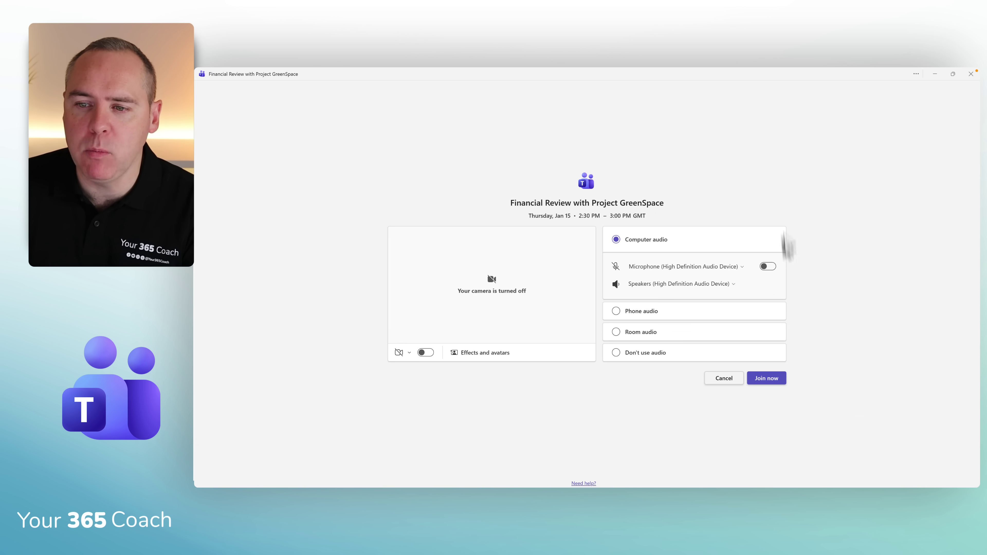
left_click(767, 267)
left_click(770, 382)
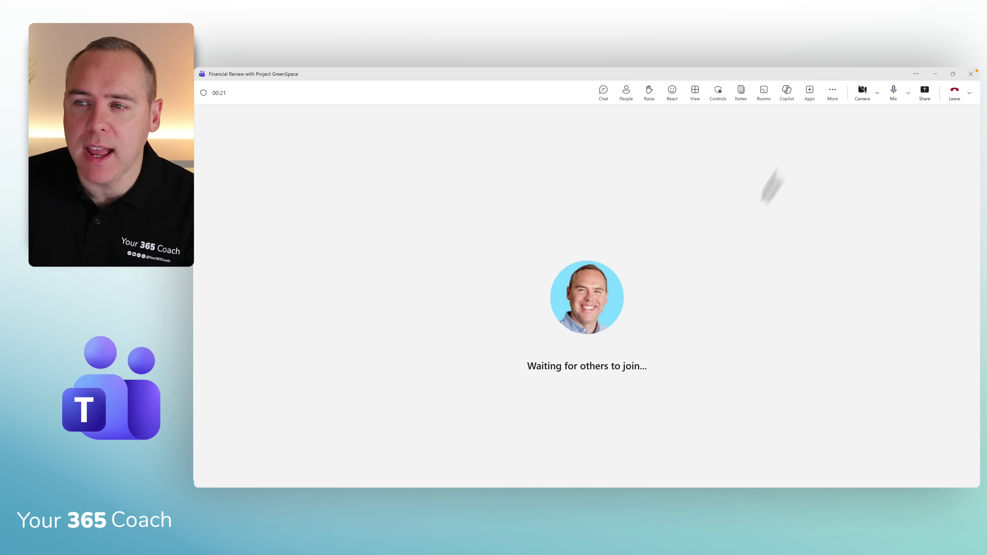
Start an English (UK) live transcription of the Financial Review meeting, then end the meeting for everyone
left_click(836, 104)
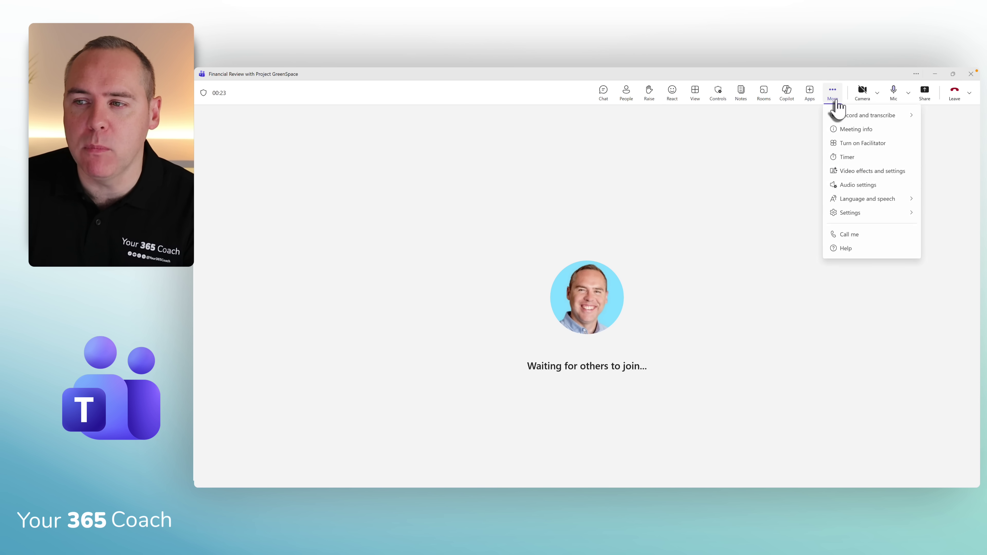
mouse_move(849, 121)
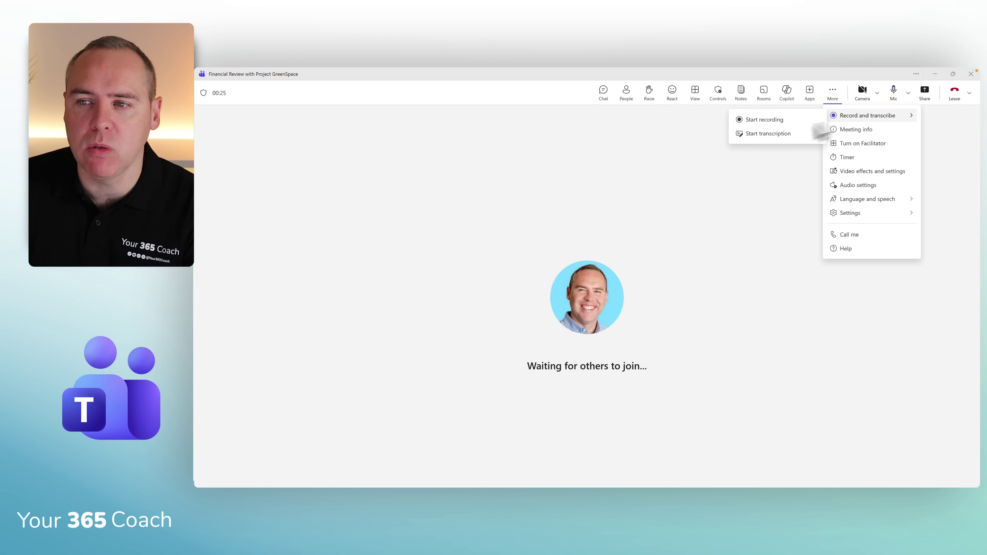
left_click(781, 134)
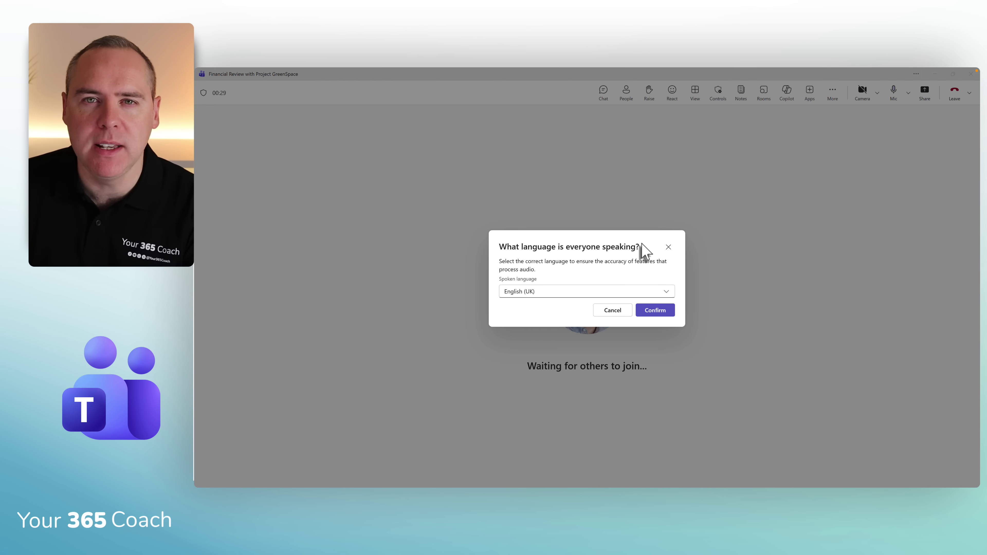
left_click(655, 310)
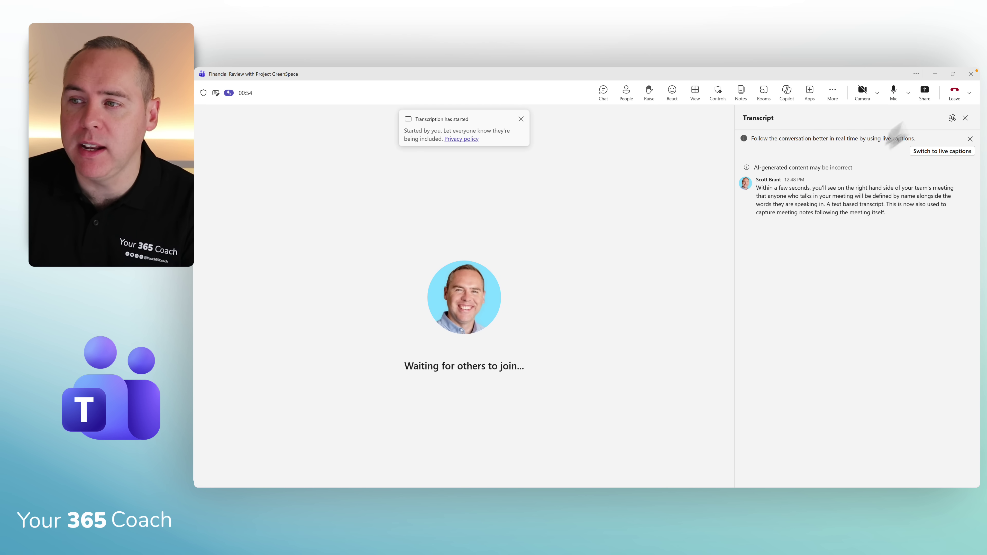
left_click(969, 93)
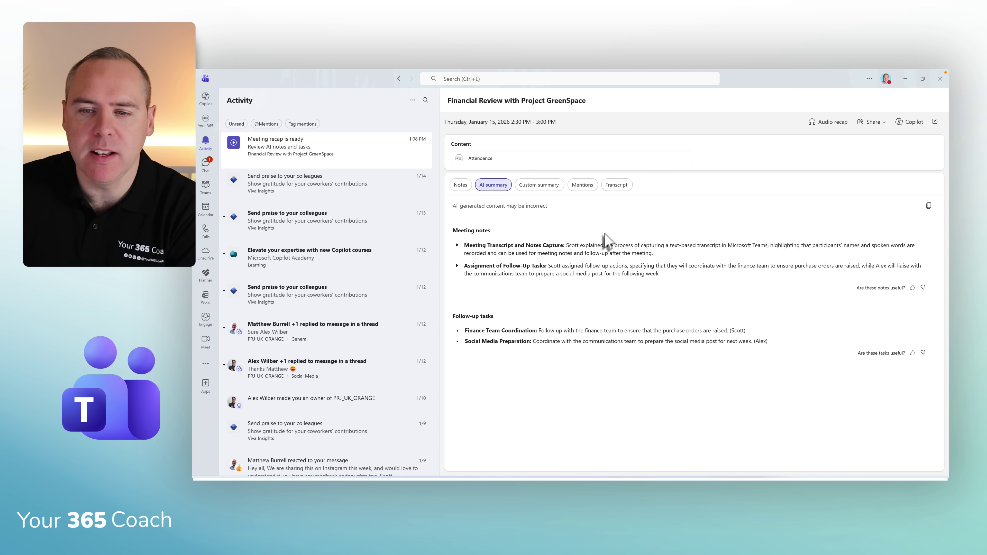
Expand the first AI meeting notes point, switch to the Transcript tab and view its download formats
left_click(456, 246)
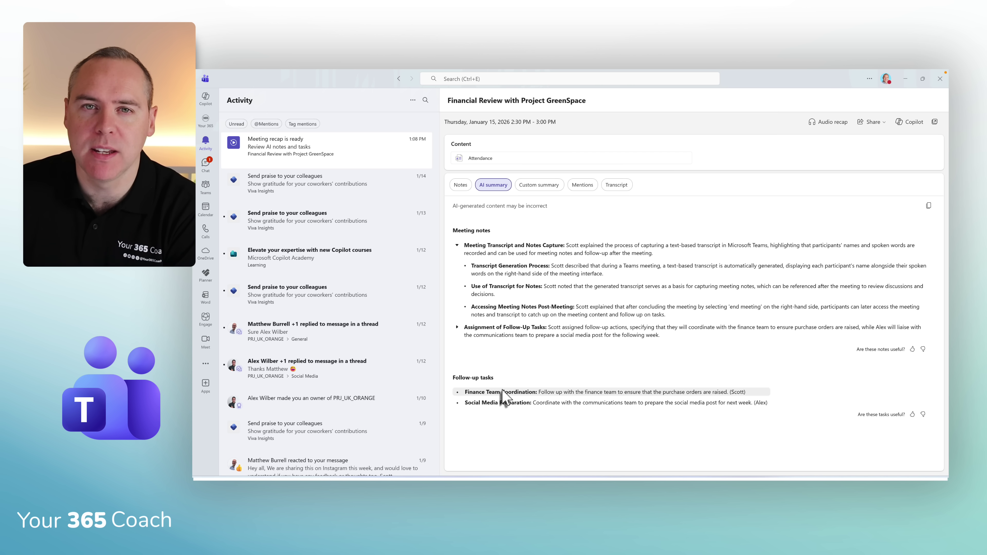
left_click(617, 184)
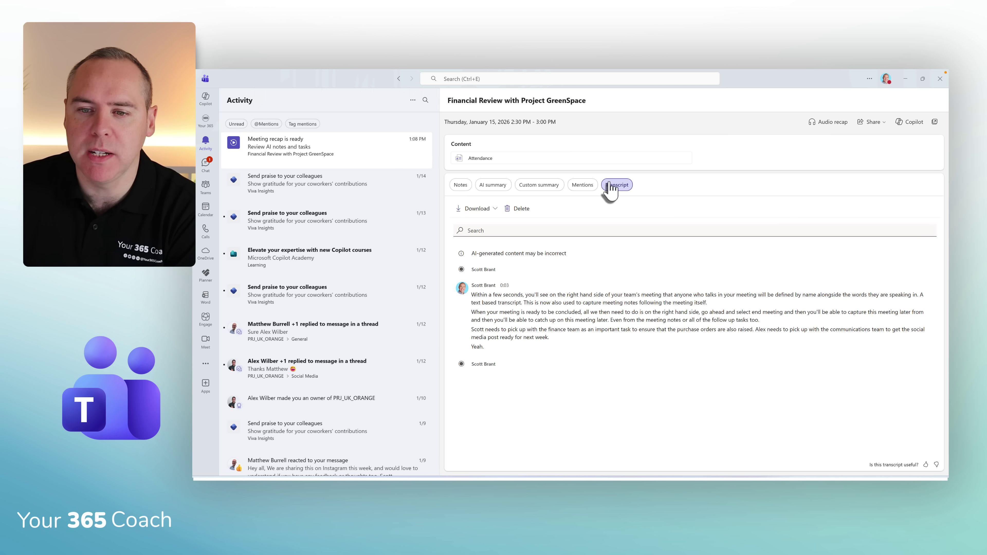
left_click(481, 211)
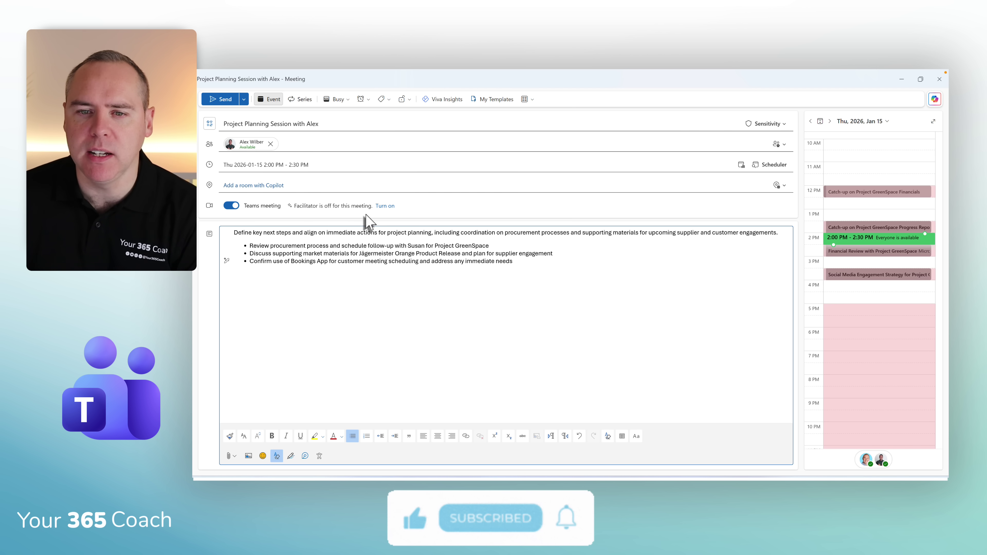
Turn on Facilitator for the Project Planning Session meeting
left_click(391, 208)
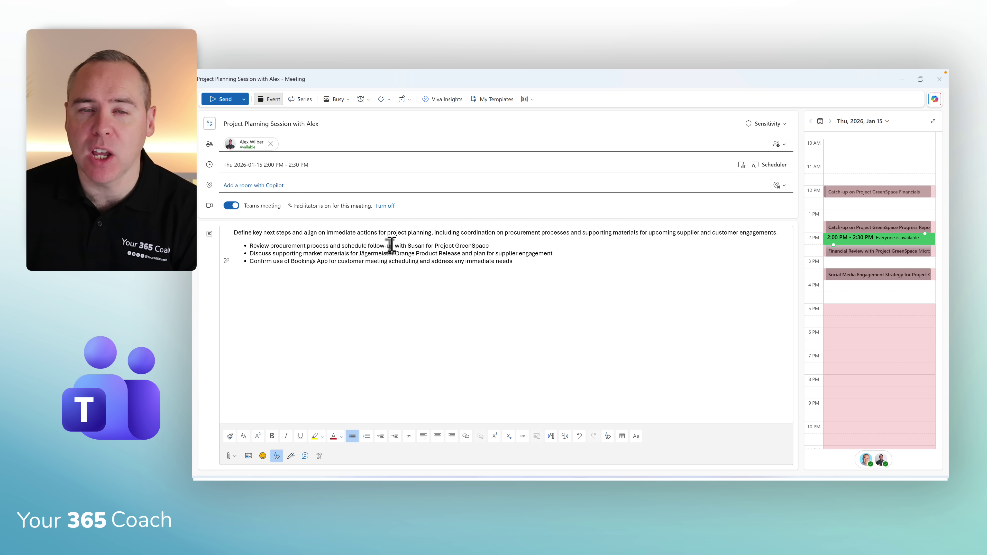
Send the Project Planning Session invite, start the meeting and open its Notes pane
left_click(224, 100)
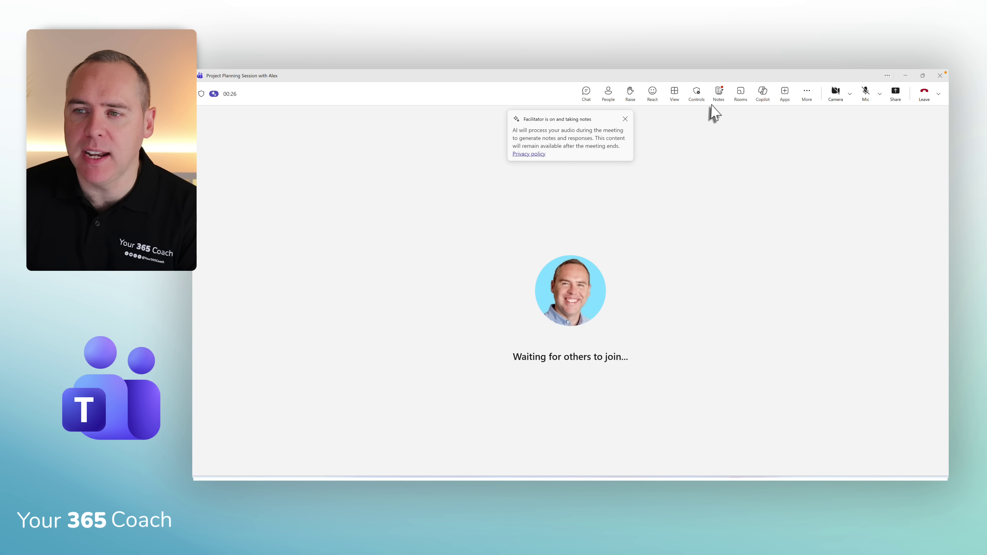
left_click(716, 102)
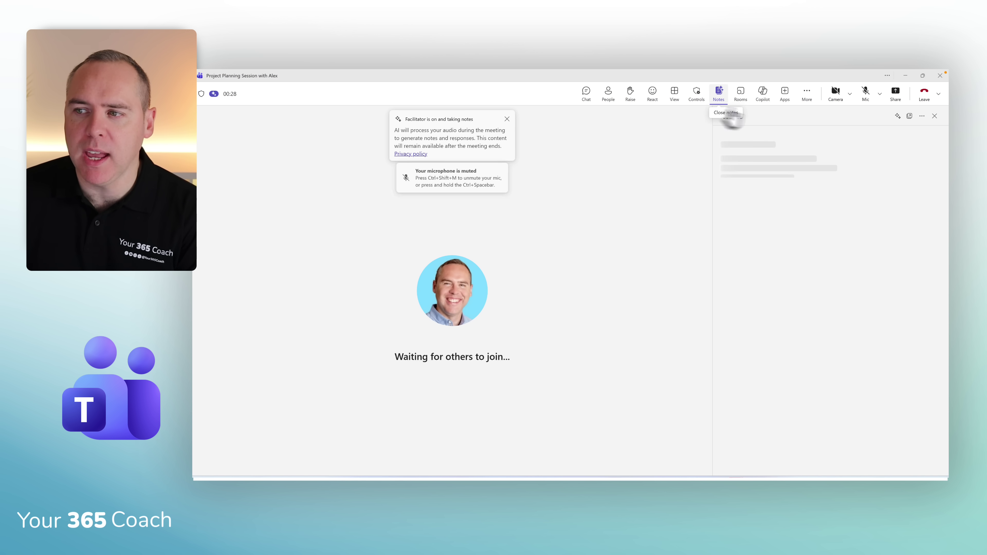